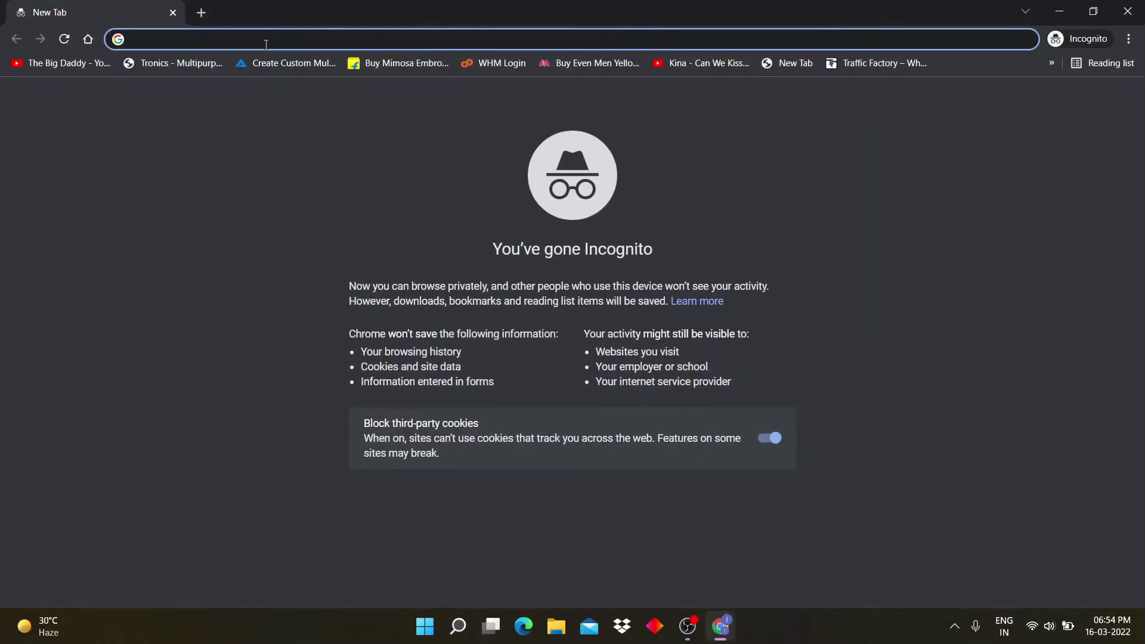
Step: From the Google home page, search for 'doodstream'
click(89, 39)
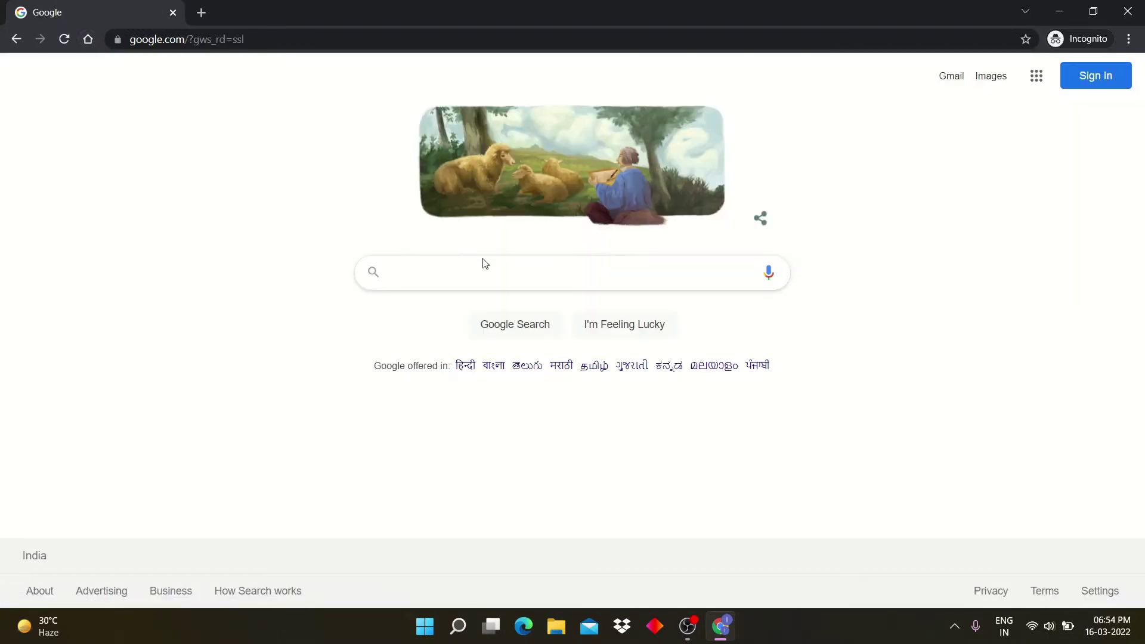
text(doodstre)
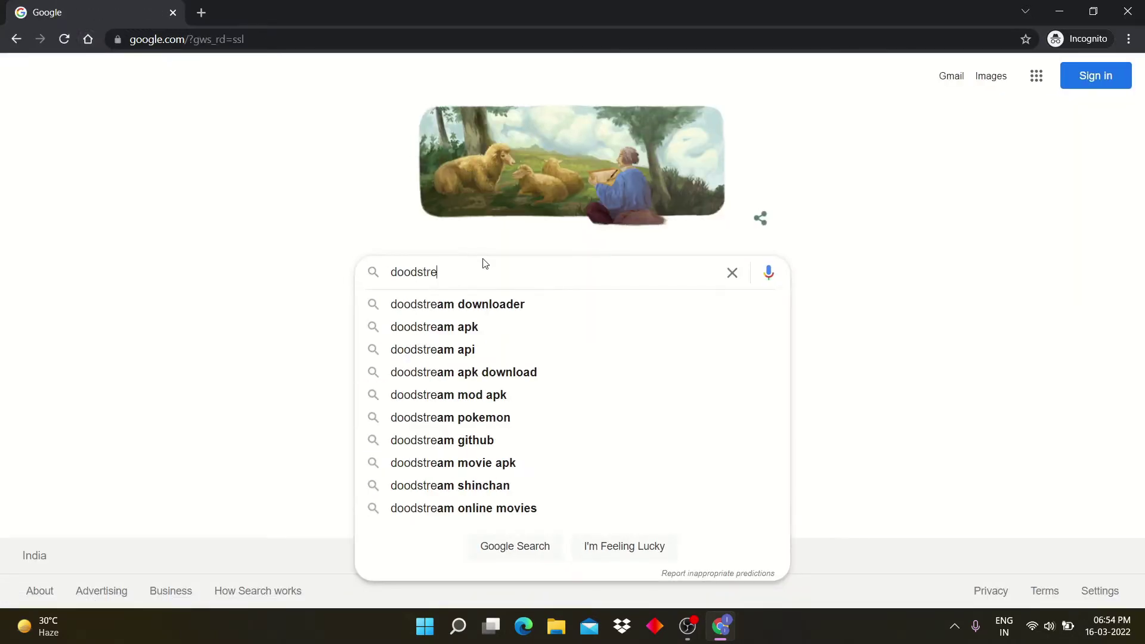
text(am)
key(Return)
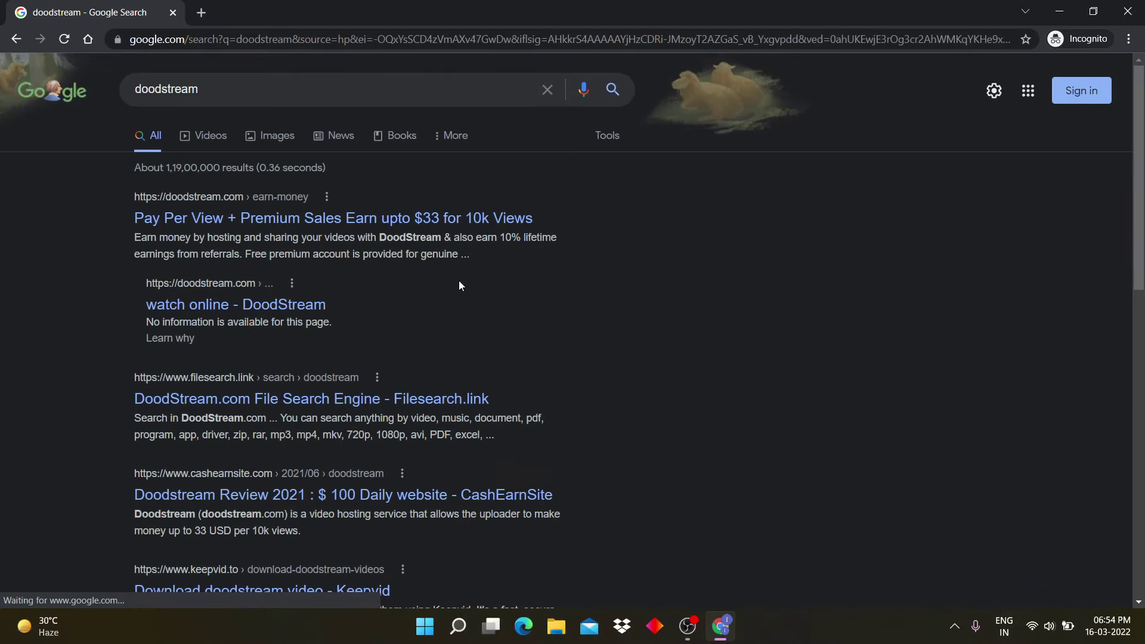
click(332, 228)
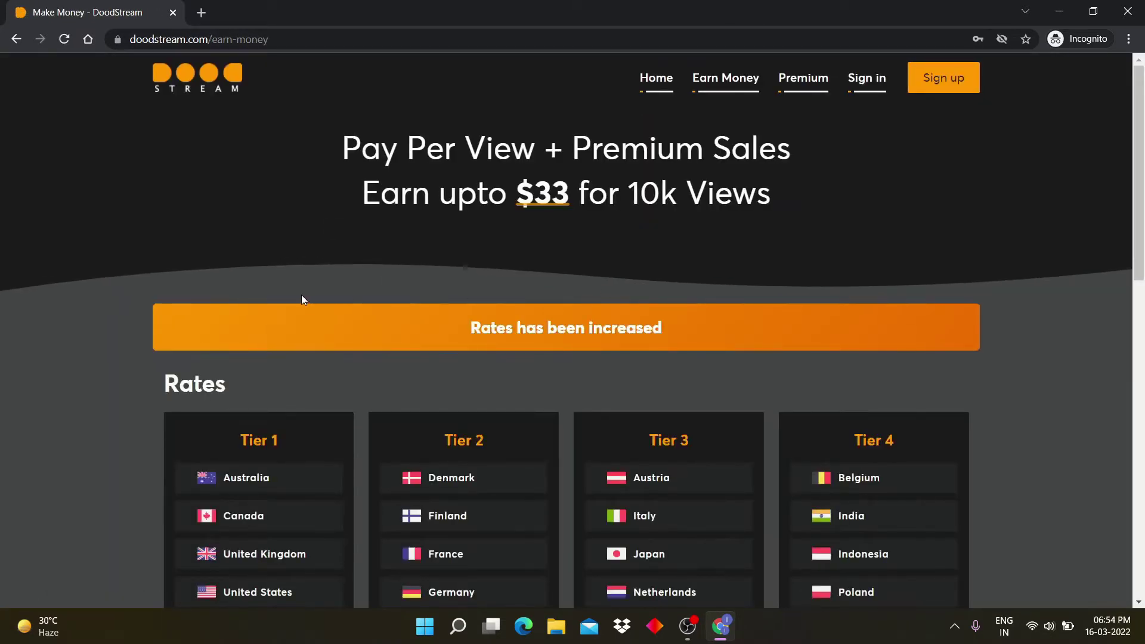
drag(911, 159, 813, 198)
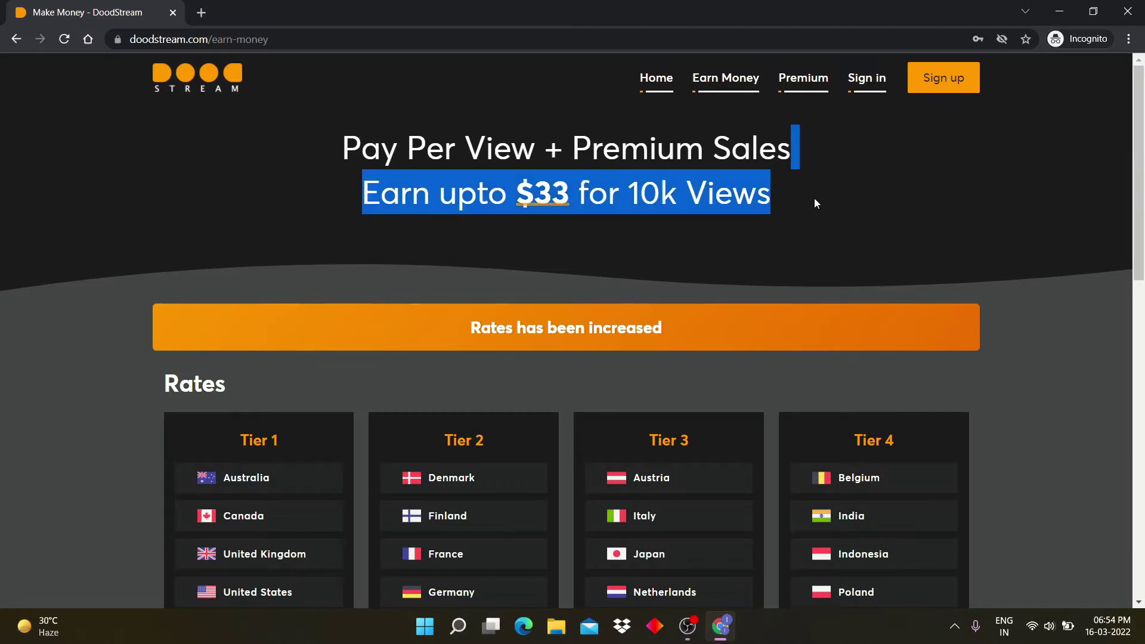
scroll(799, 232, down, 1)
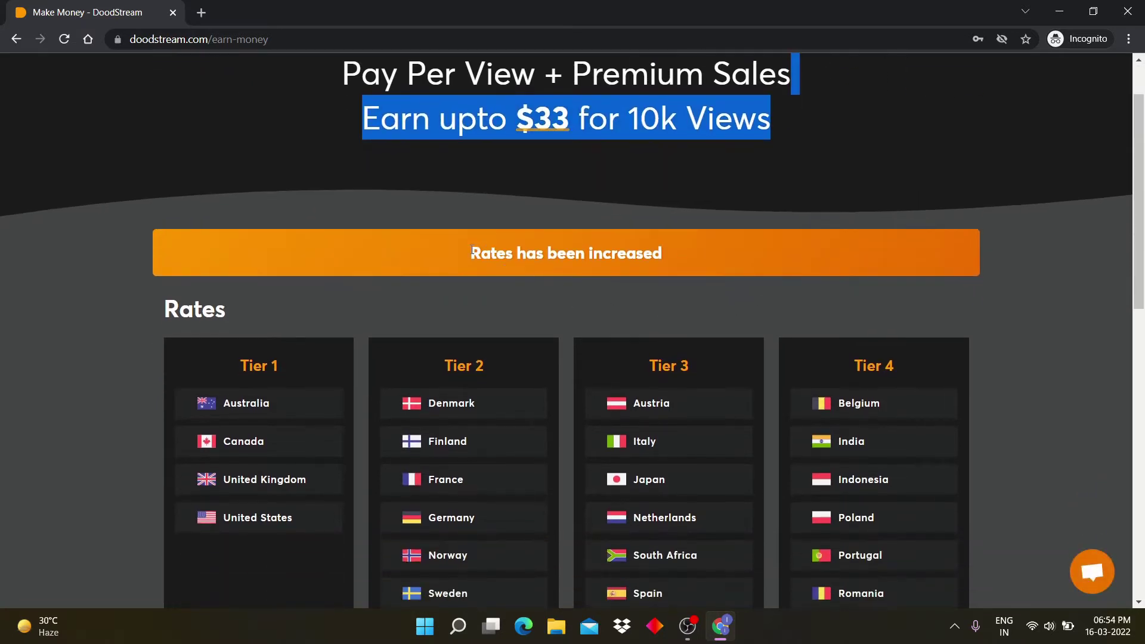
scroll(383, 374, down, 3)
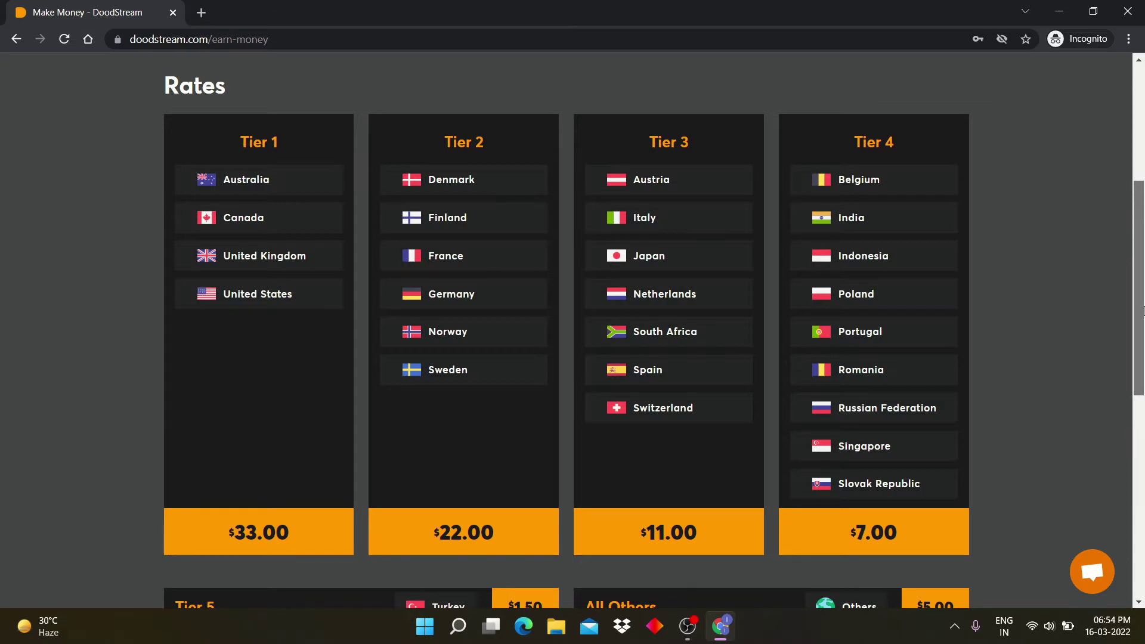
drag(1143, 310, 1143, 351)
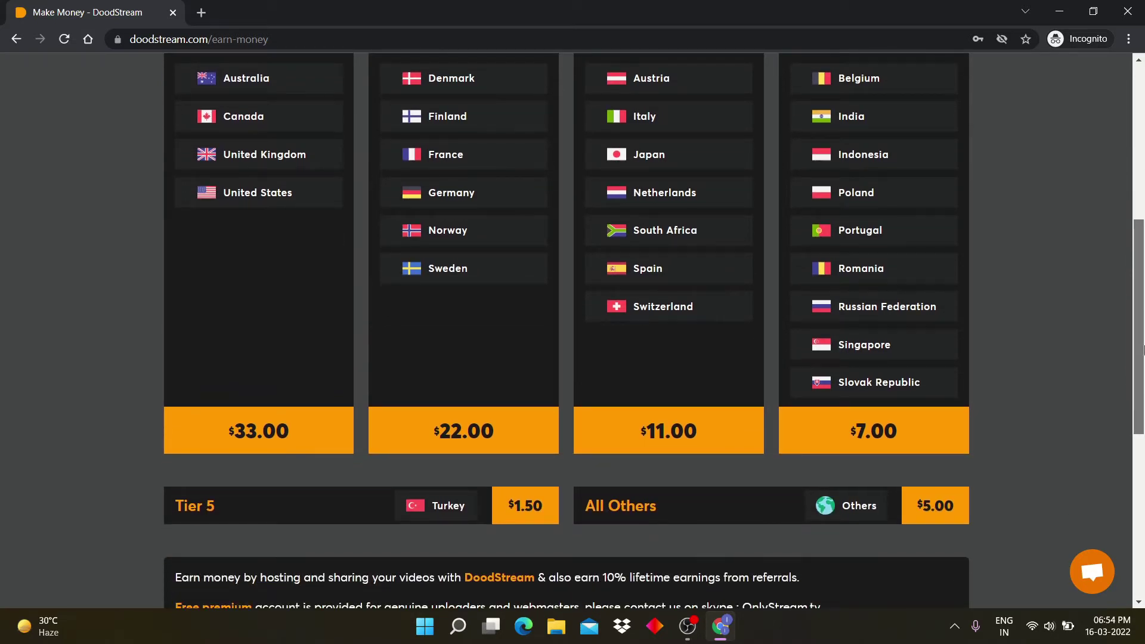
drag(1143, 351, 1143, 475)
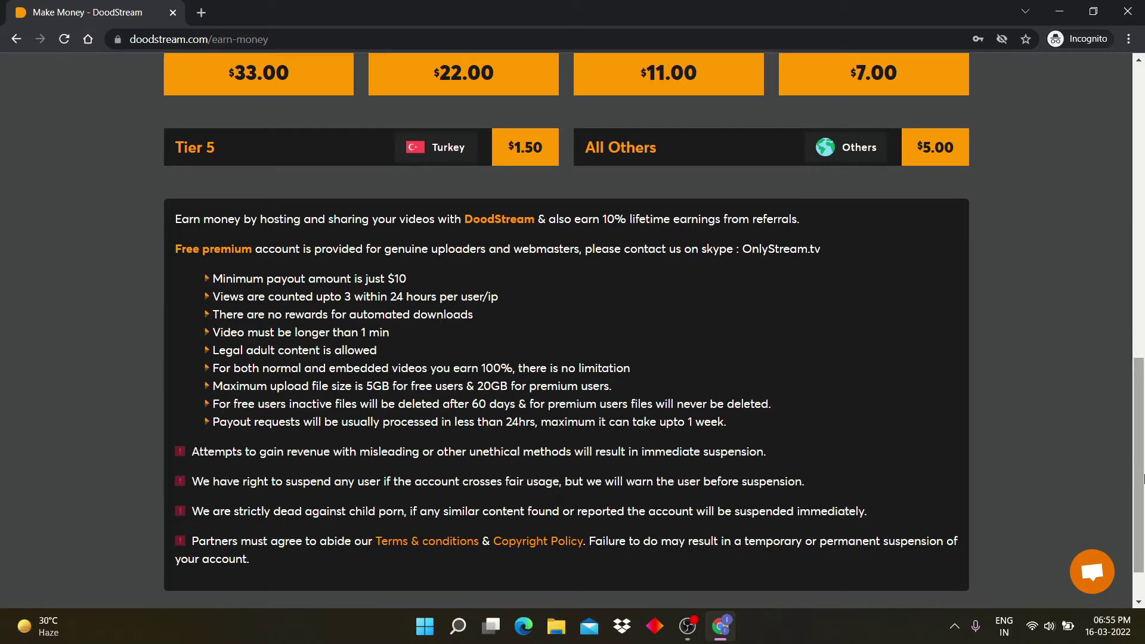
drag(1143, 477, 1138, 308)
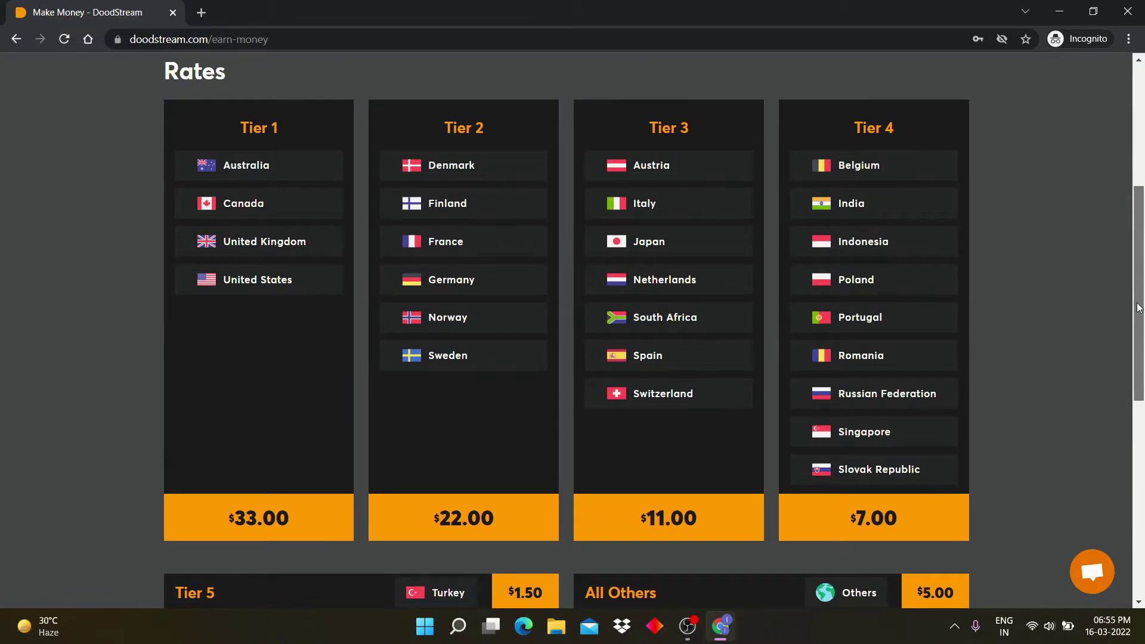
scroll(978, 126, up, 5)
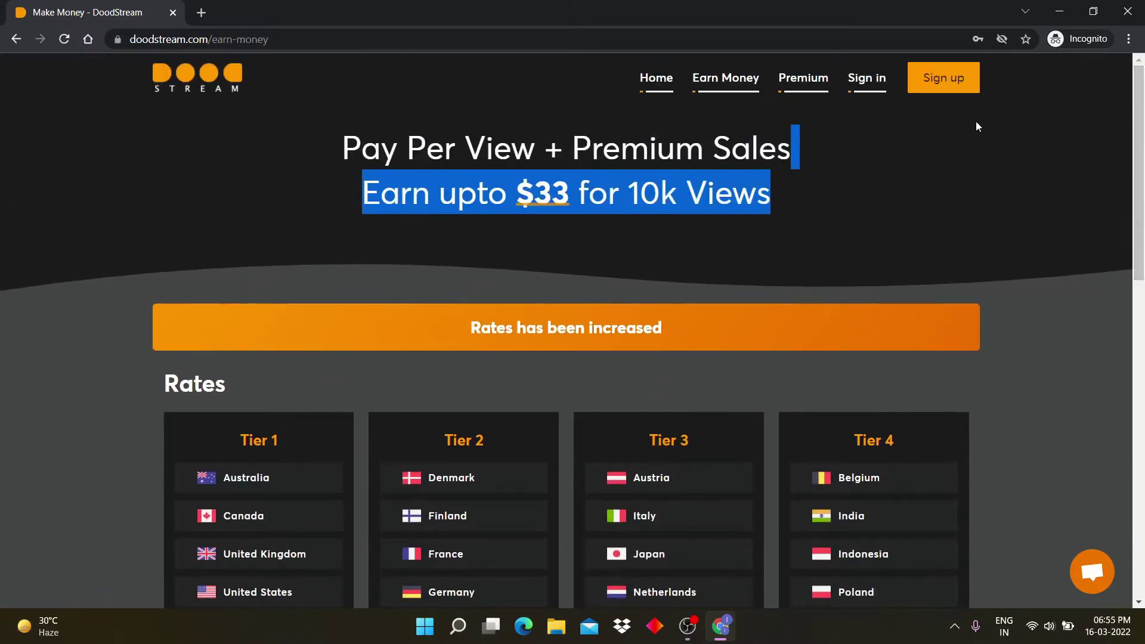
Step: Open the sign-up form and fill in the username, e-mail, password and password confirmation
click(934, 77)
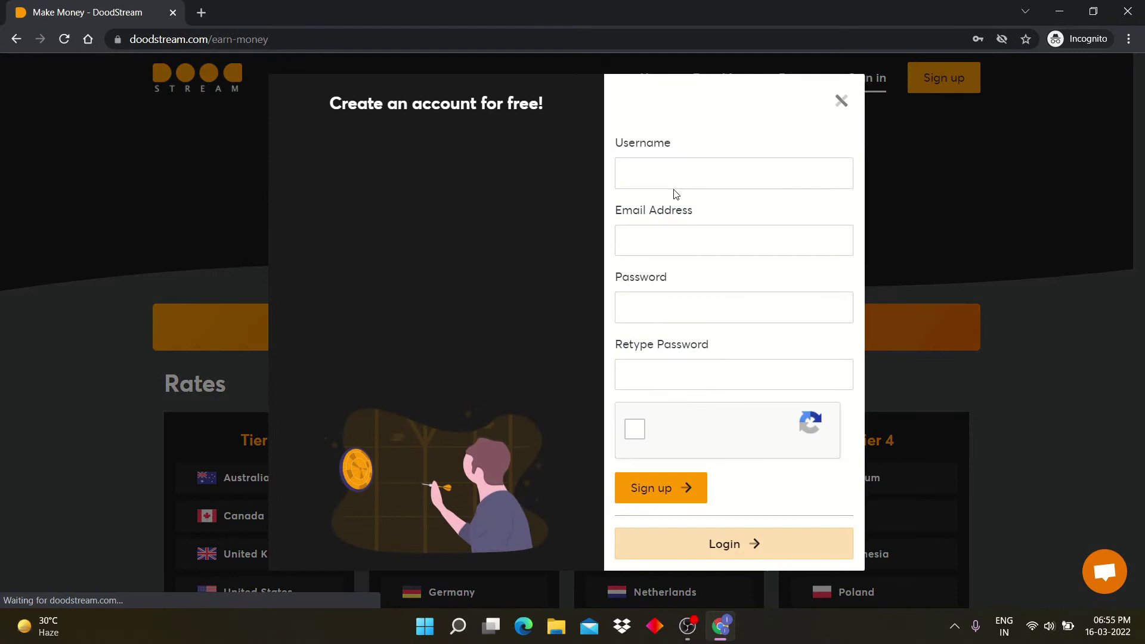
click(662, 176)
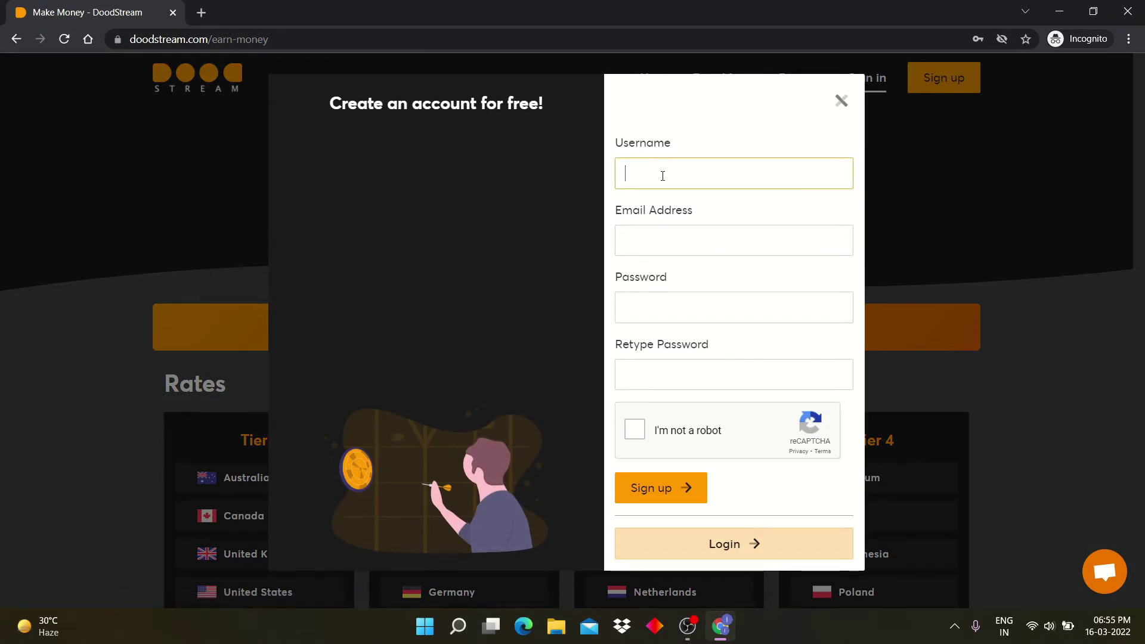
text(demowork)
key(Tab)
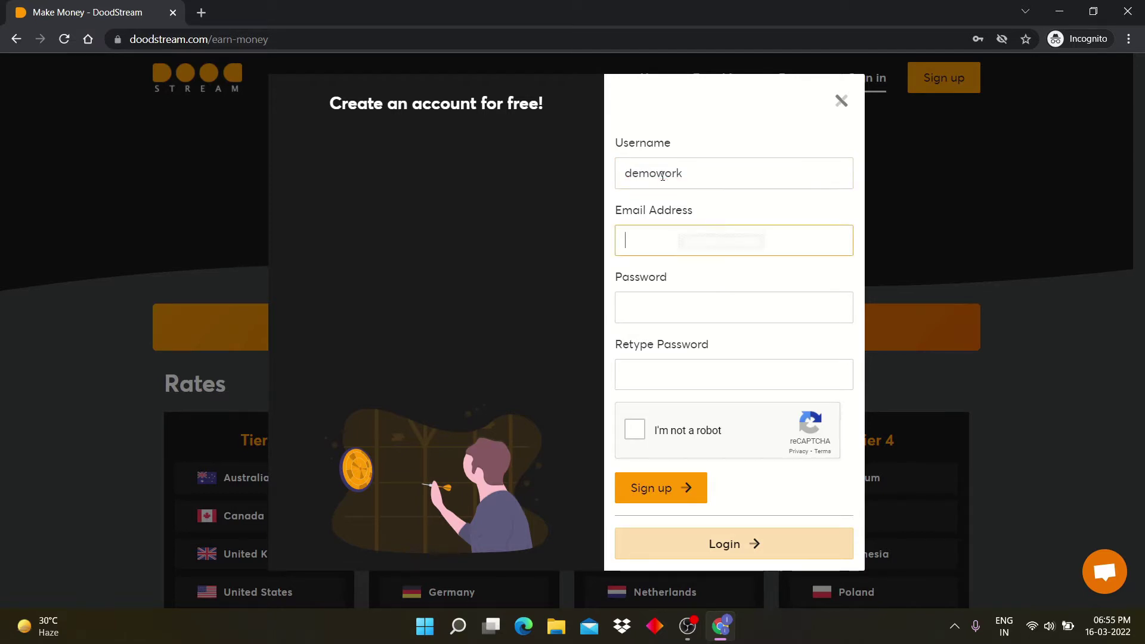
text(demowork)
key(Tab)
text(d)
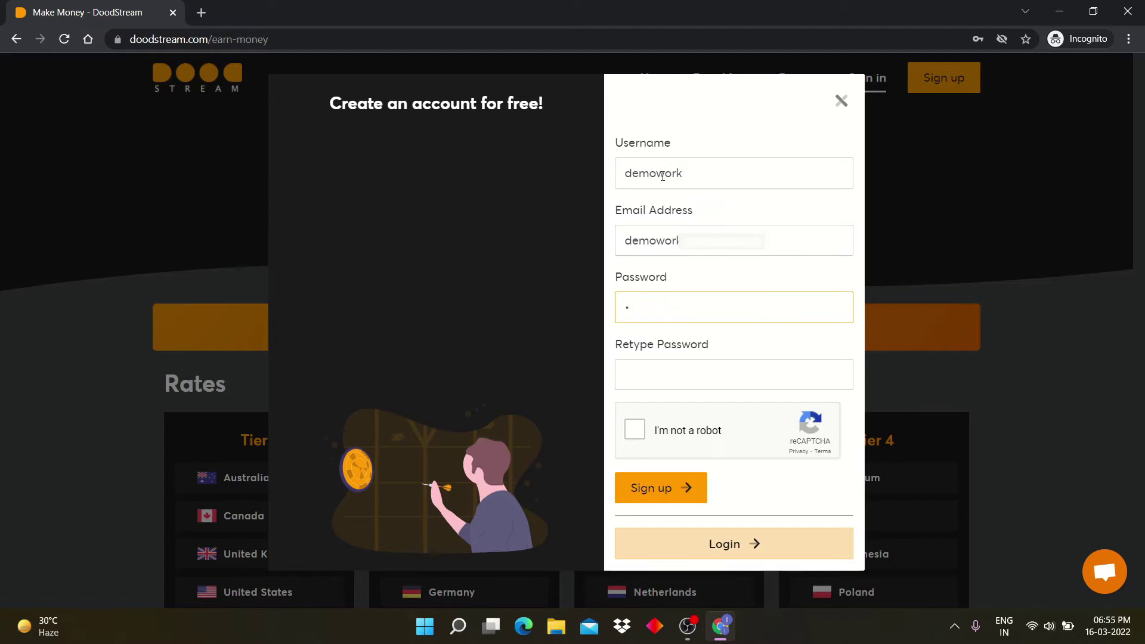
text(emowork)
click(710, 376)
text(d)
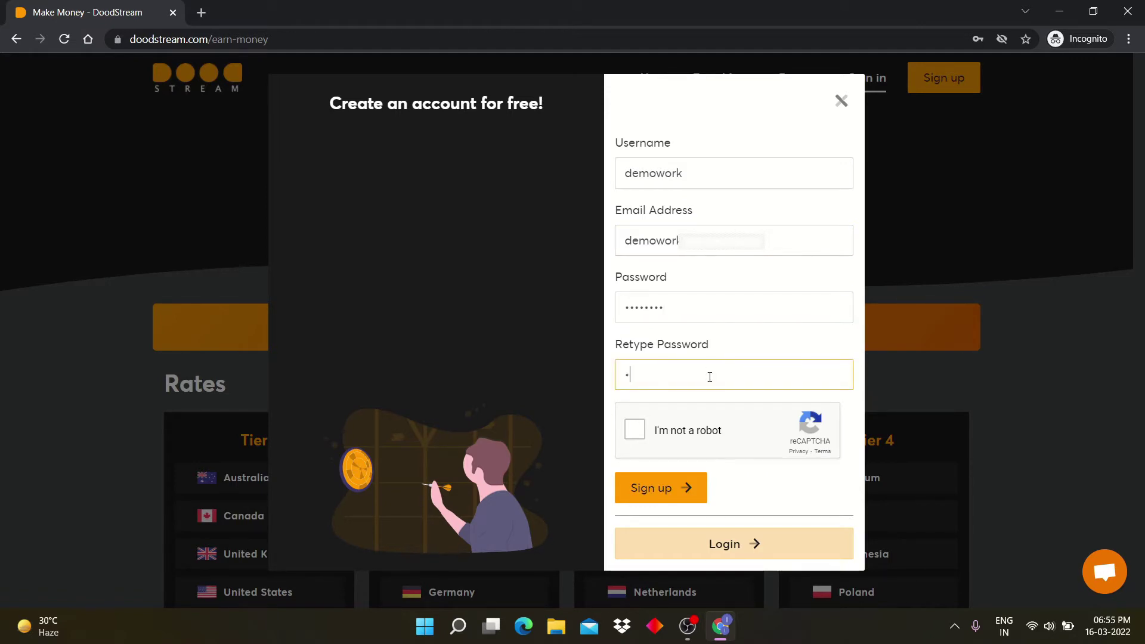
text(emowork)
Step: Pass the reCAPTCHA by selecting the bicycle and then the traffic-light squares
click(635, 430)
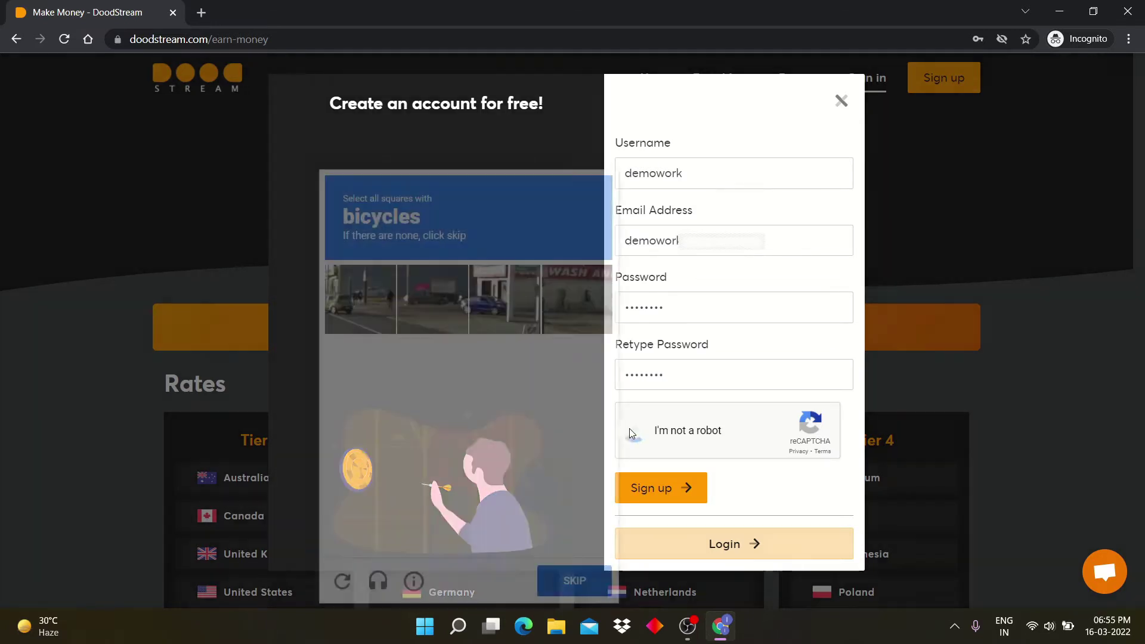
click(374, 445)
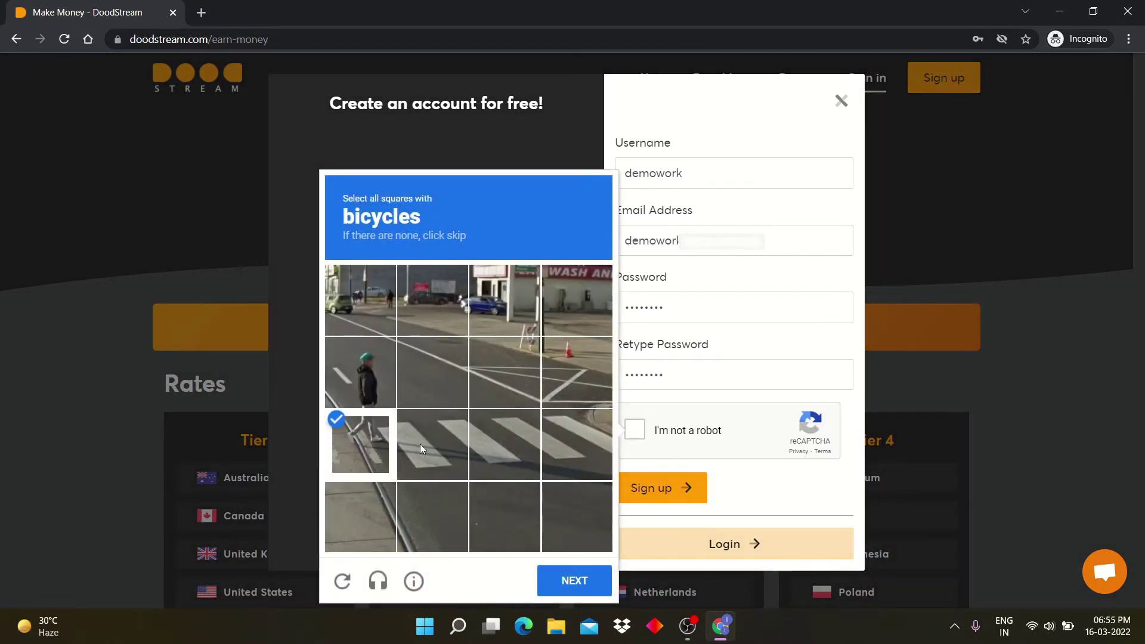
click(420, 443)
click(504, 446)
click(587, 454)
click(584, 580)
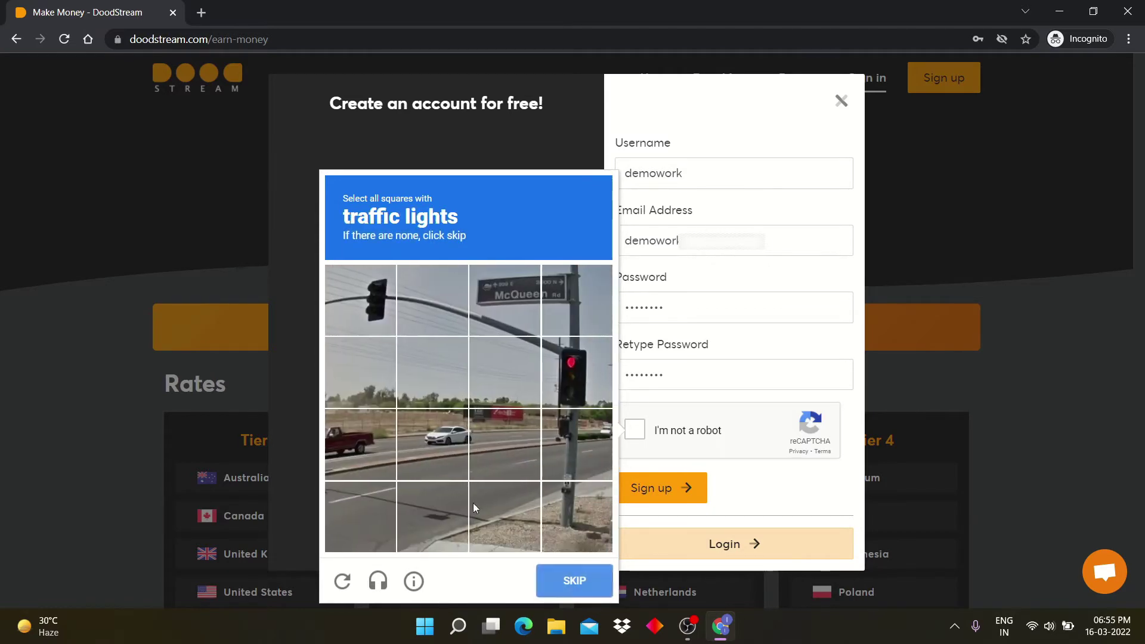
click(557, 375)
click(370, 301)
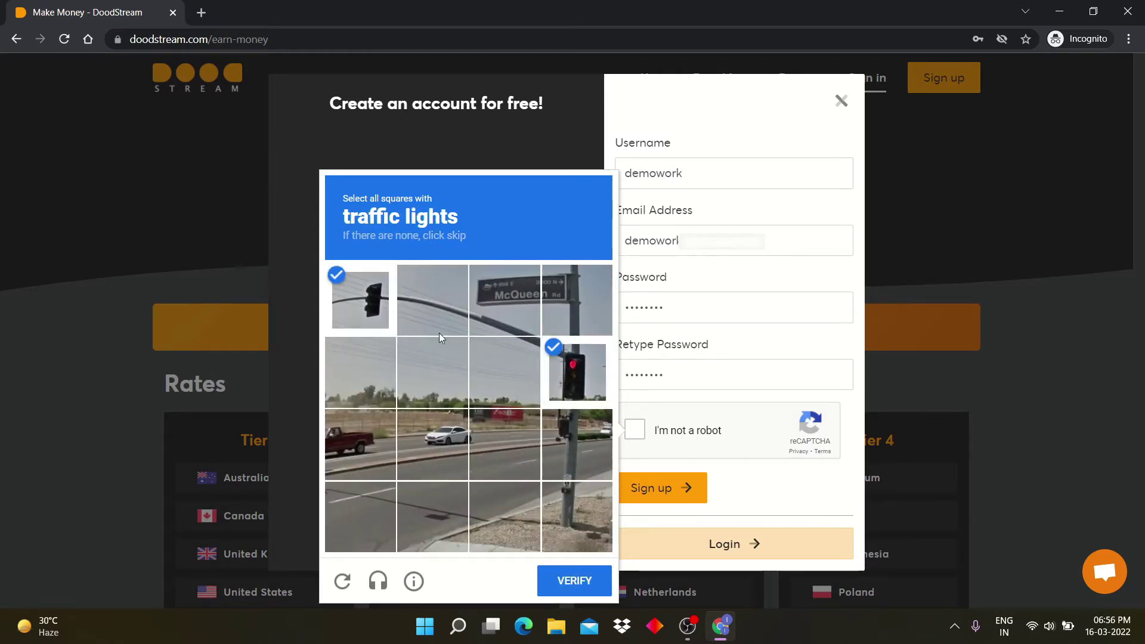
click(570, 579)
Step: Submit the sign-up form, then log in with the new account's username and password
click(688, 493)
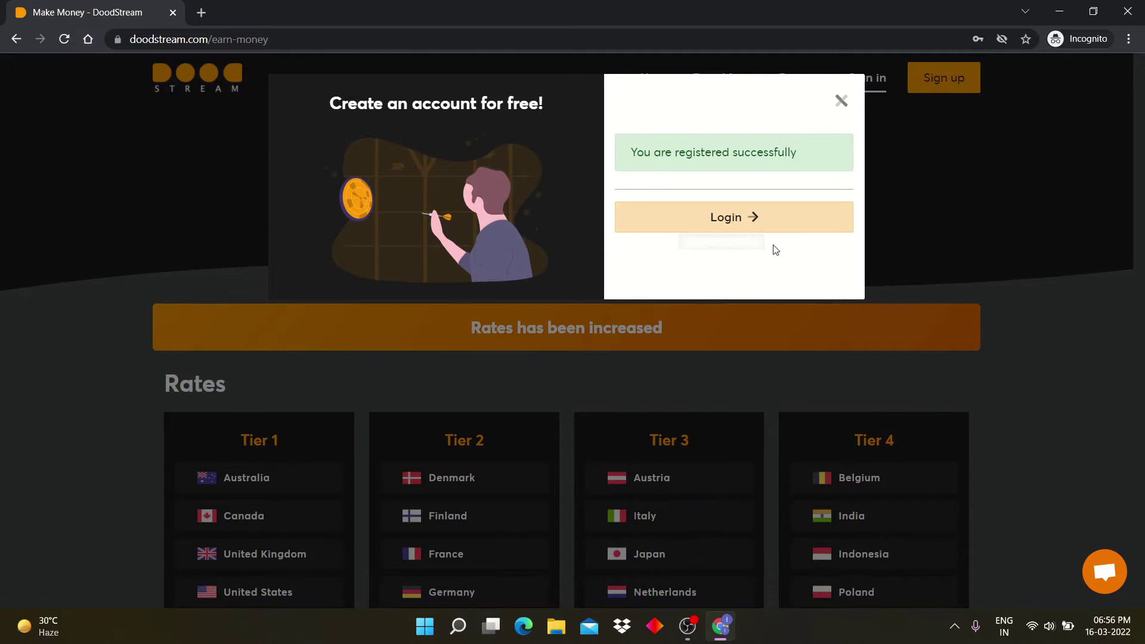
click(766, 224)
click(691, 179)
text(demo)
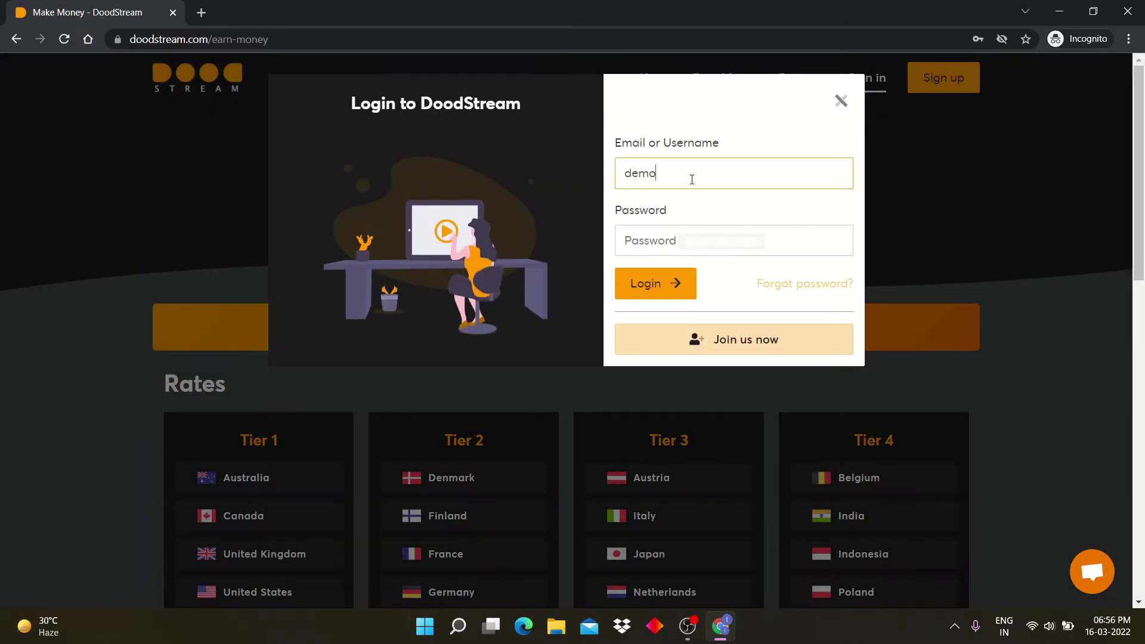
text(work)
click(654, 235)
text(•••)
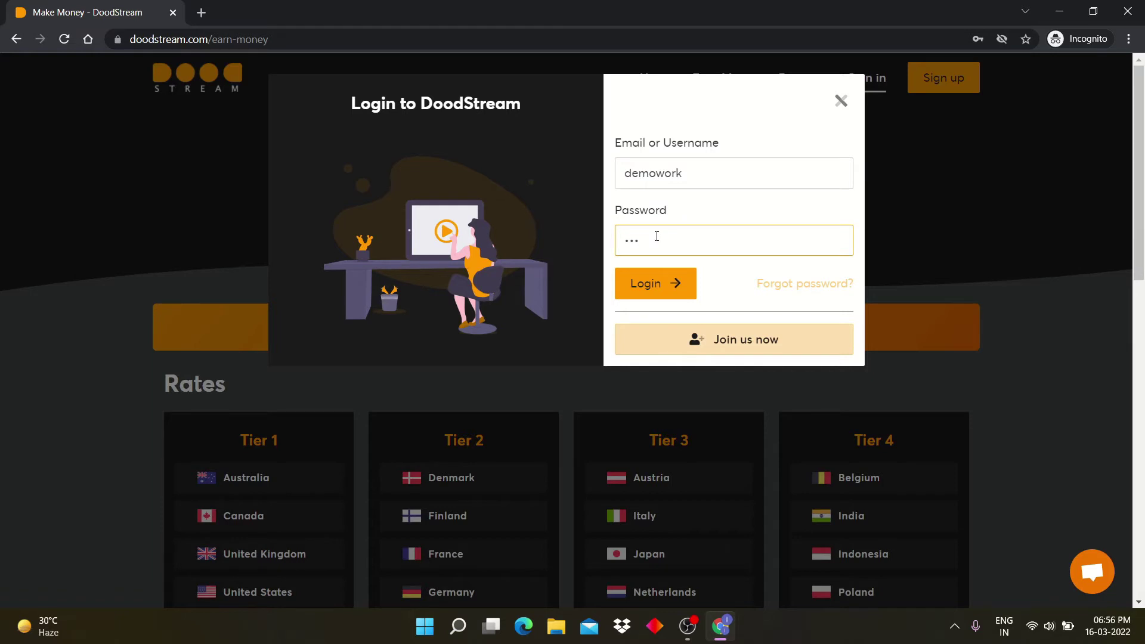
text(•••••)
click(675, 282)
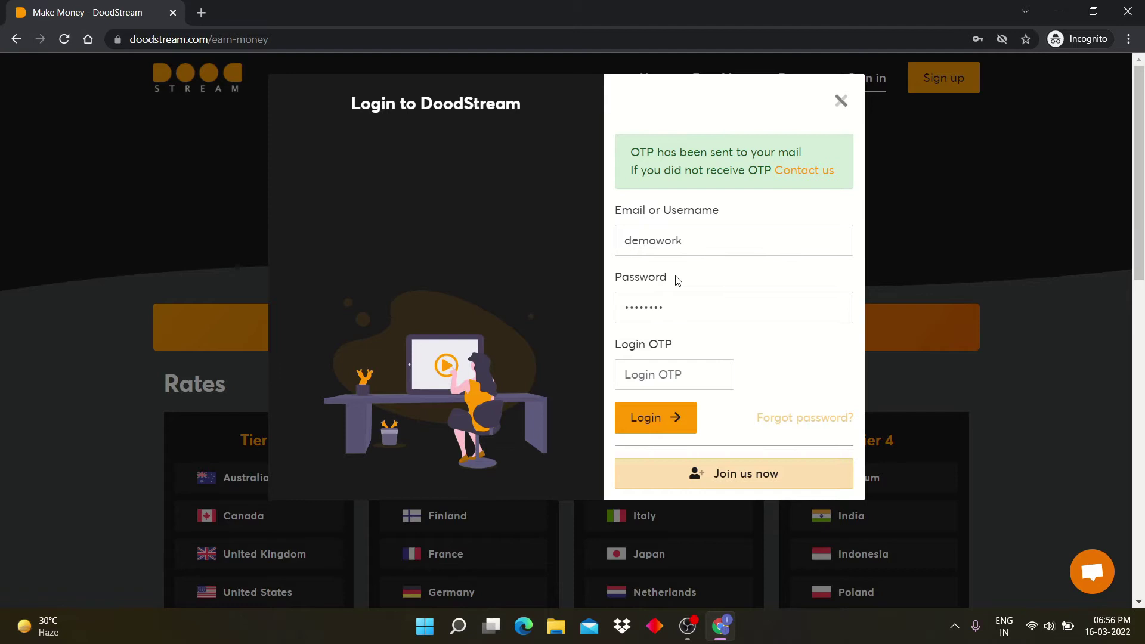
Step: Enter the one-time code from the e-mail and complete the login
click(646, 365)
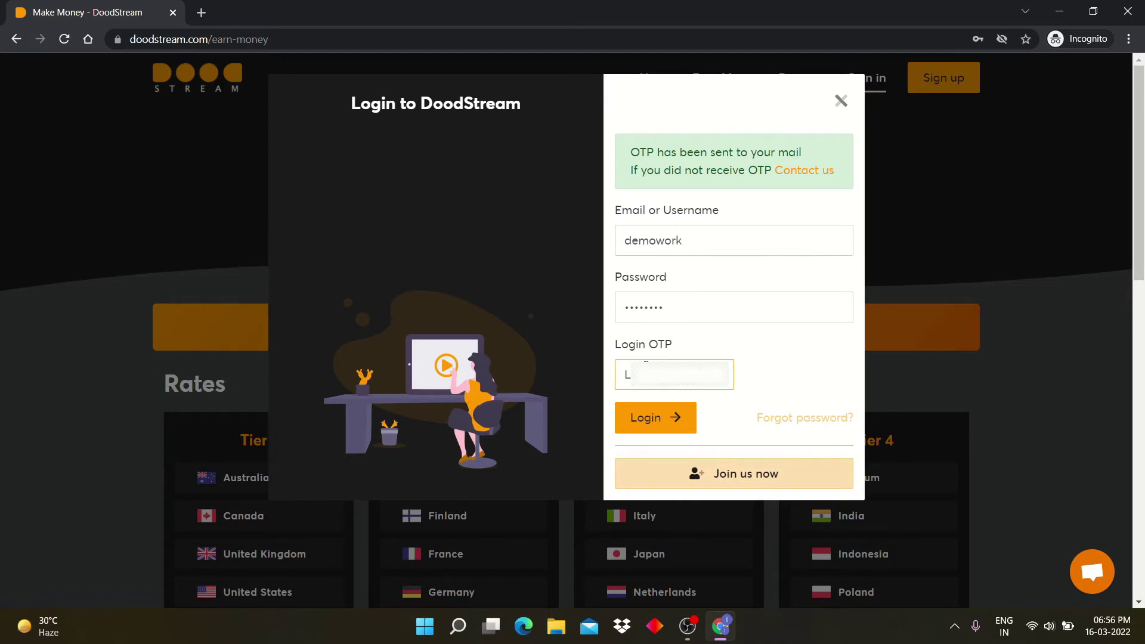
text(7)
click(653, 425)
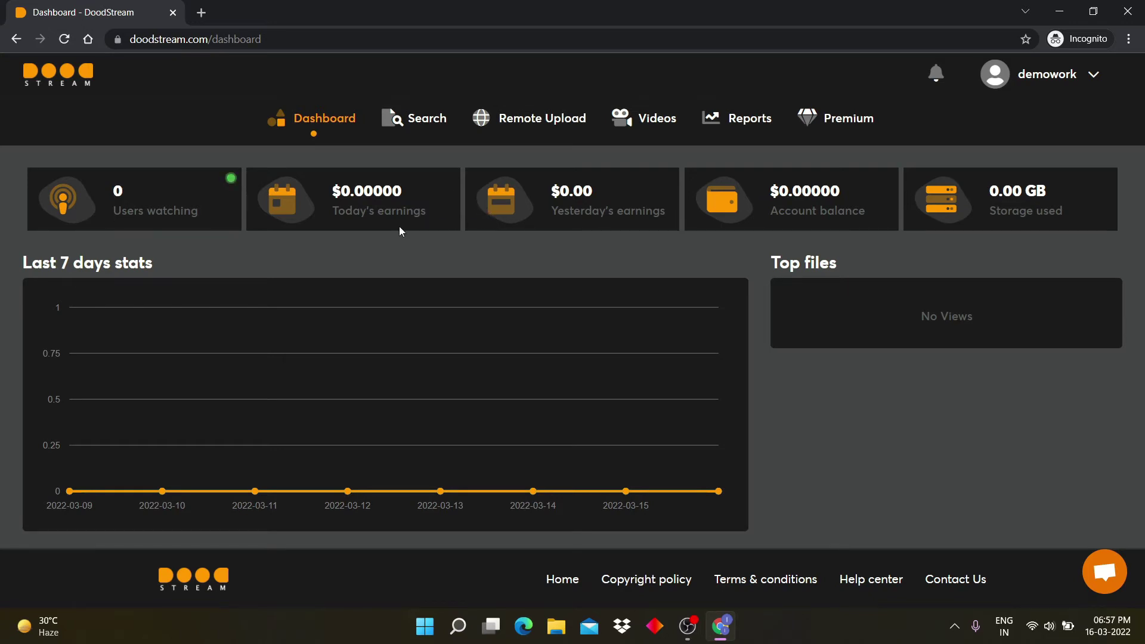
Step: Highlight the Today's earnings, Yesterday's earnings, Account balance and Storage used values on the dashboard
drag(320, 188, 413, 189)
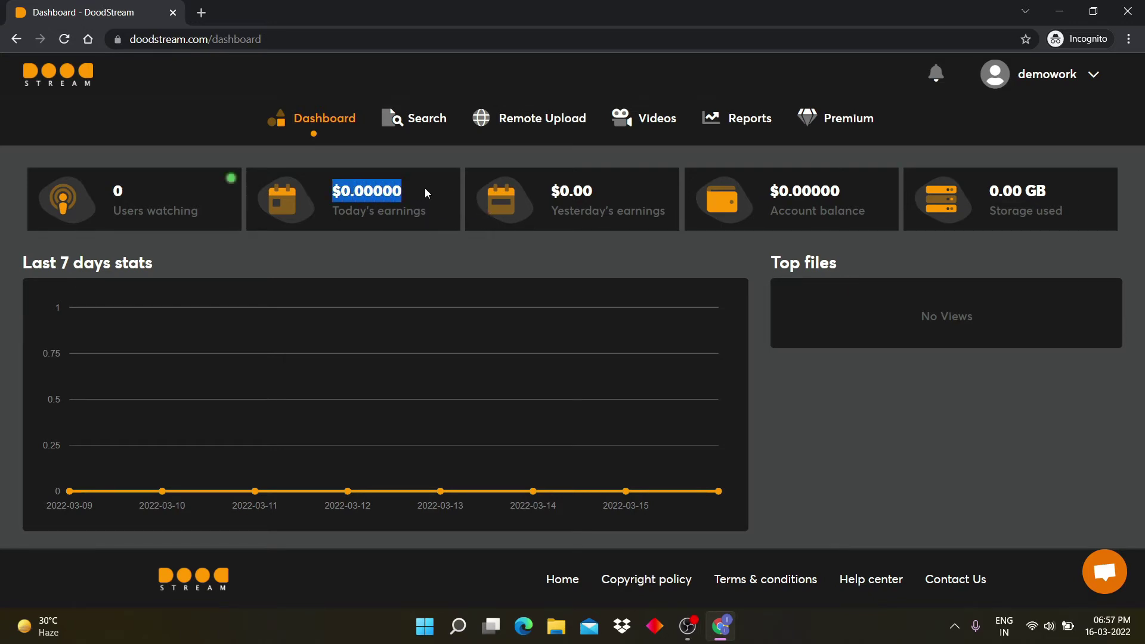
drag(540, 192, 613, 190)
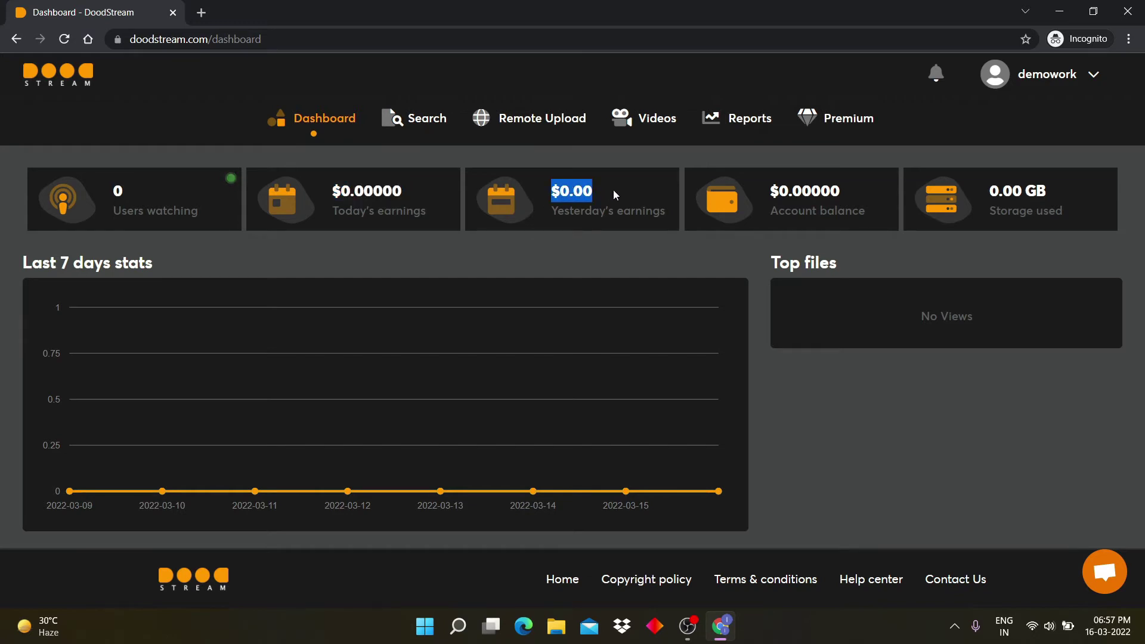
drag(769, 189, 858, 211)
drag(990, 189, 1047, 191)
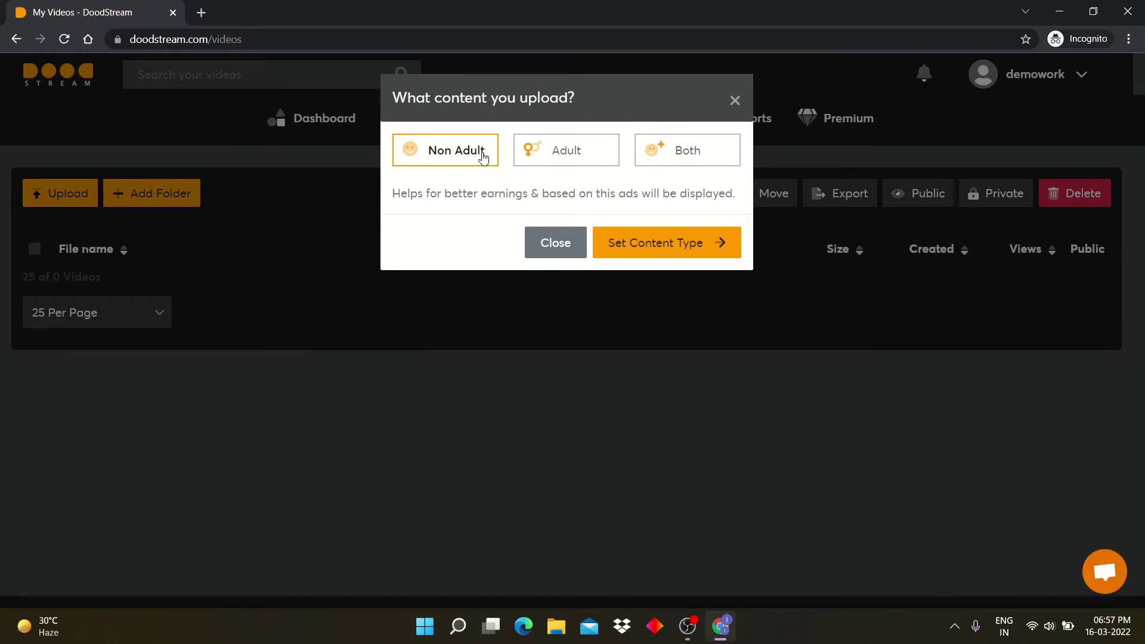
Step: Set content type to Non Adult, upload 'HOW TO SELL YOUR PRODUCT ON FACEBOOK', and open its page
click(660, 260)
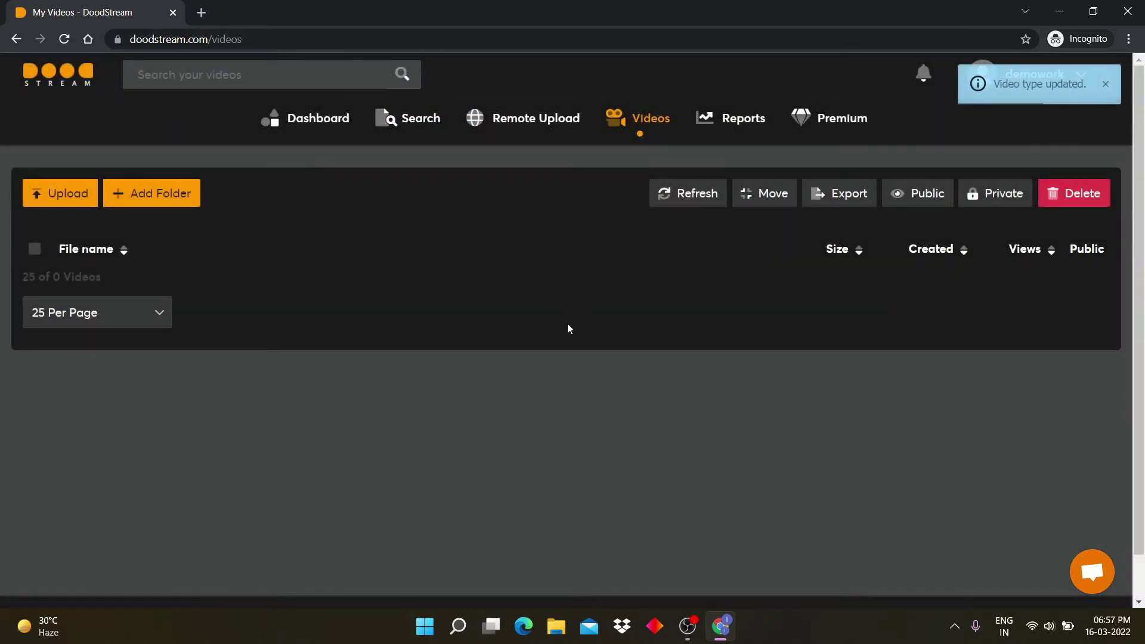
click(60, 202)
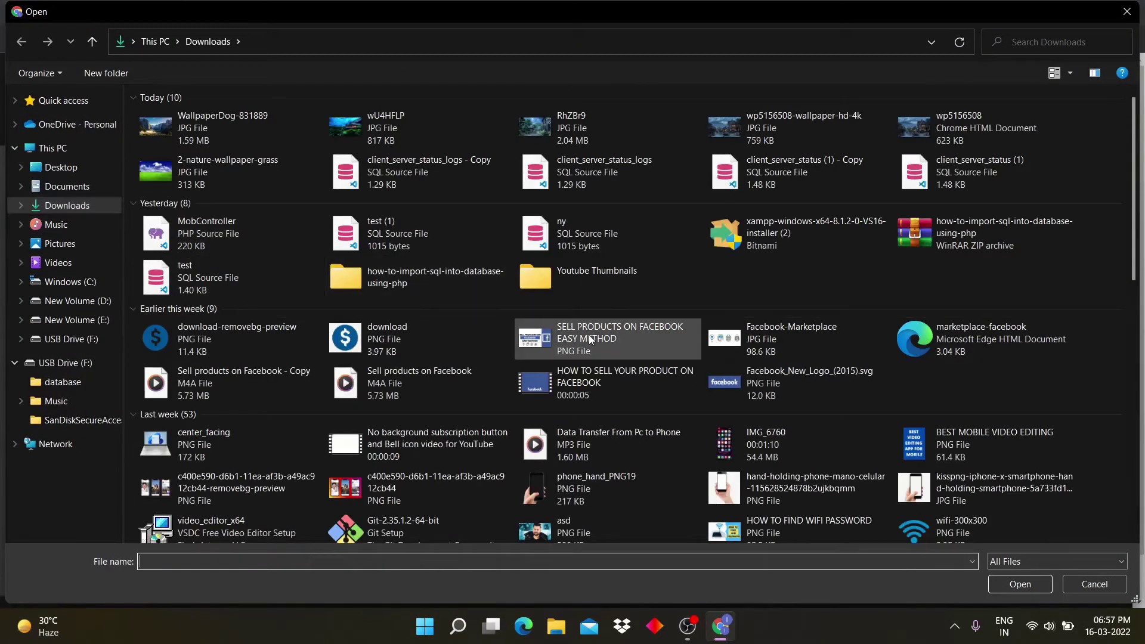
click(596, 391)
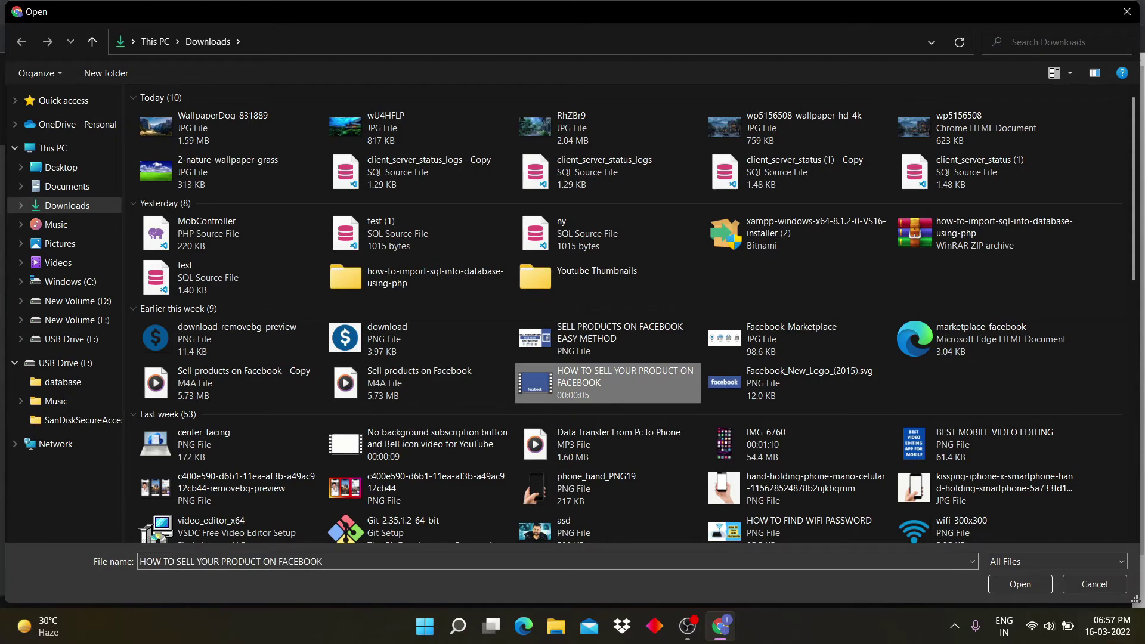
click(1031, 584)
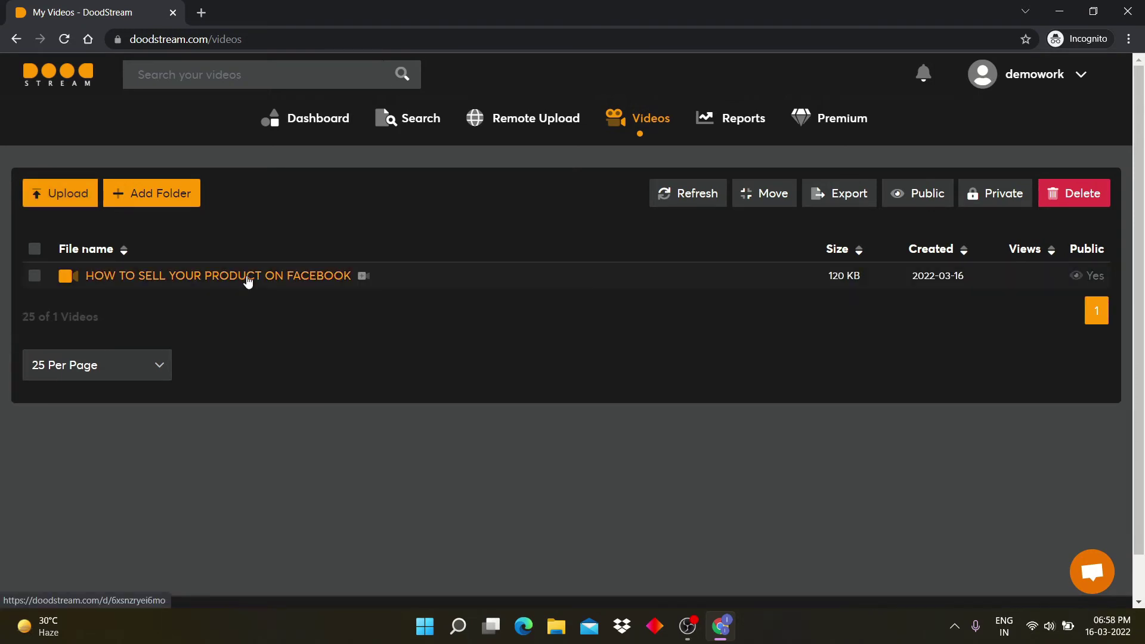
click(248, 275)
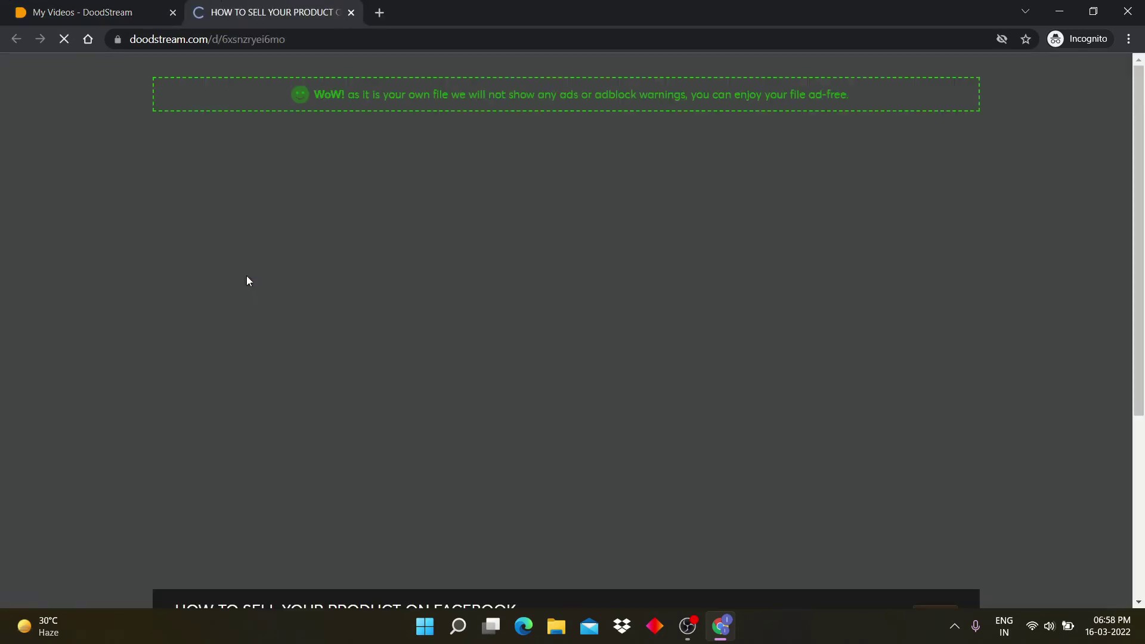
Step: Select the download link, show the embed link and iframe code, then return to My Videos
scroll(607, 303, down, 3)
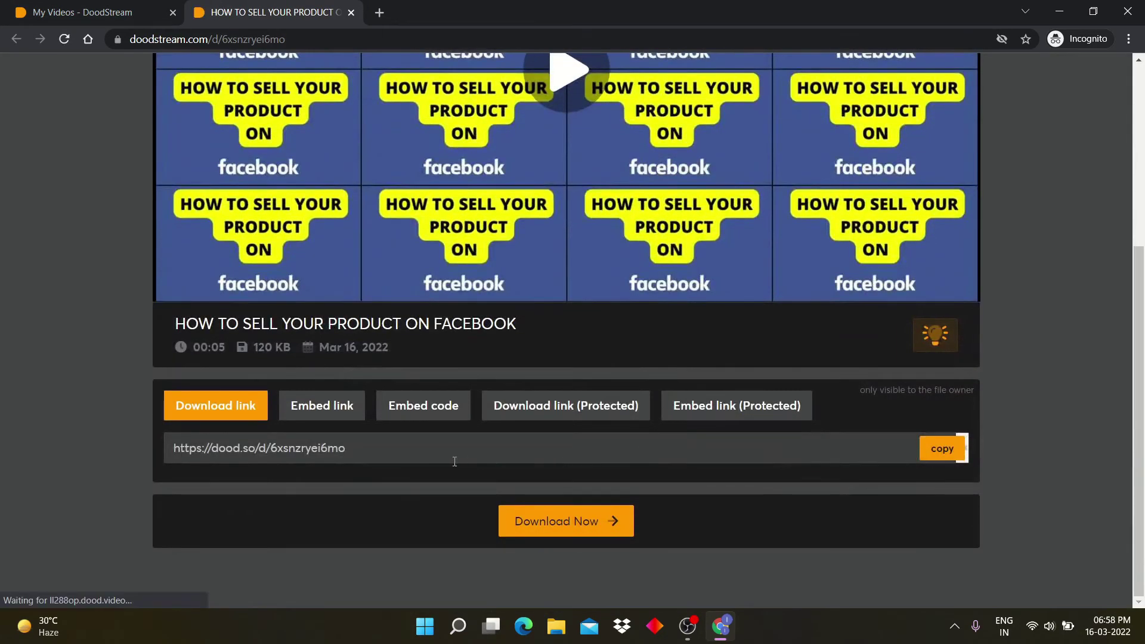
scroll(746, 343, up, 5)
scroll(743, 349, down, 5)
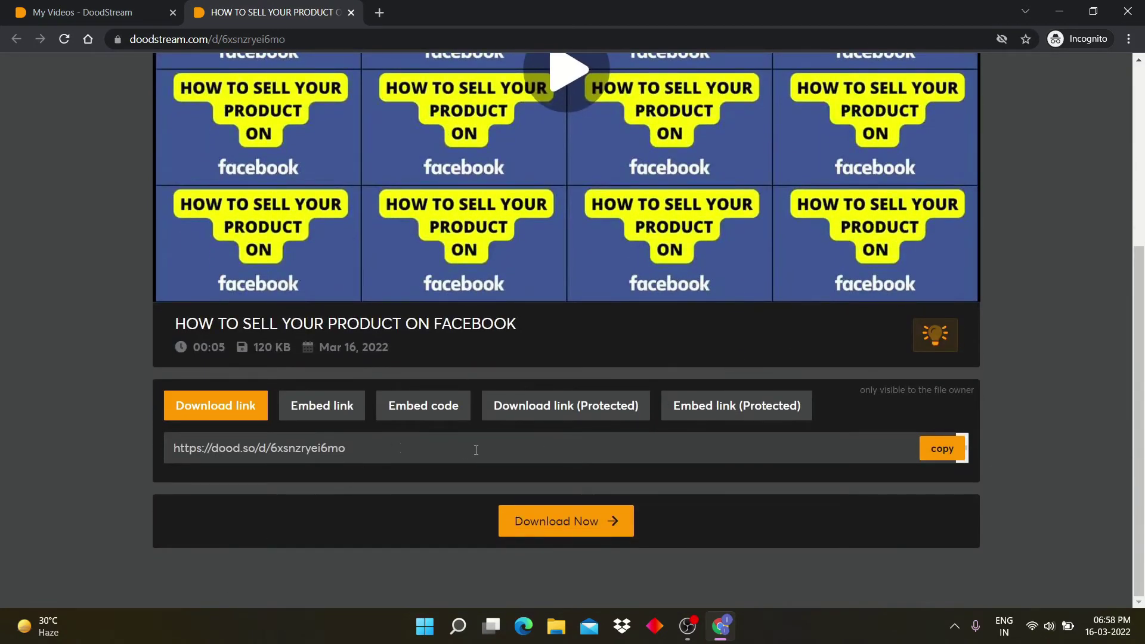
click(318, 454)
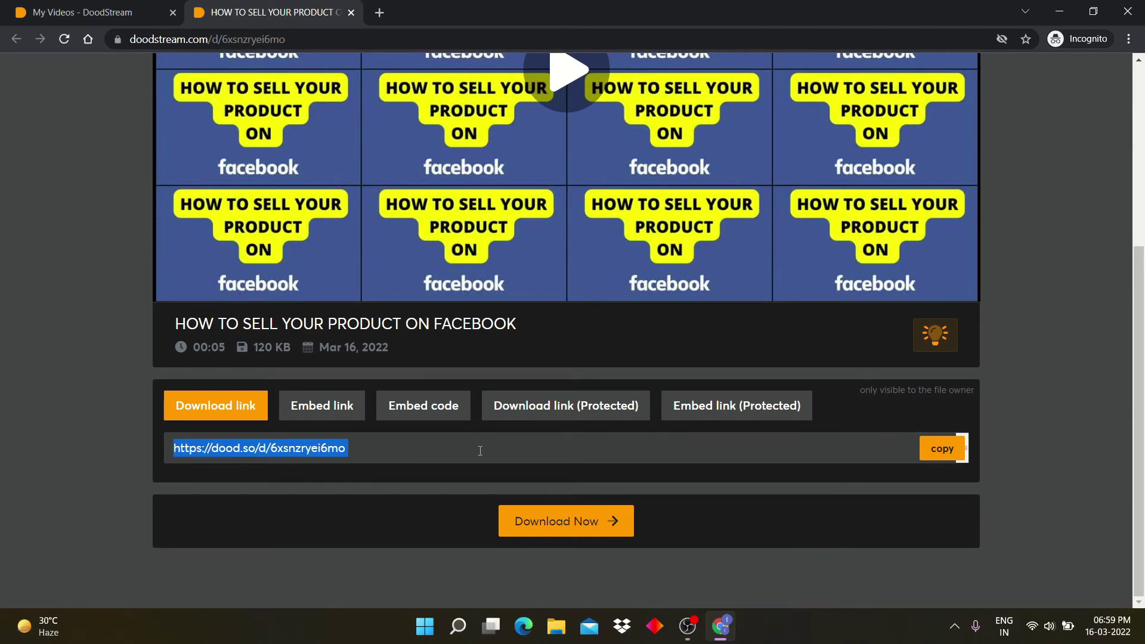
click(348, 412)
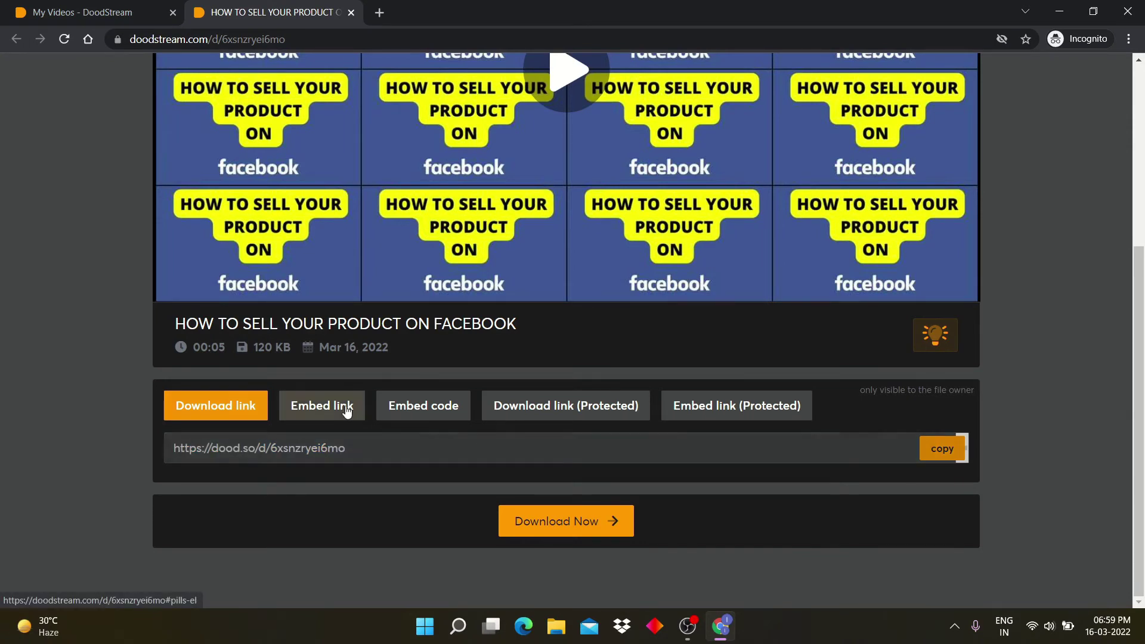
click(424, 409)
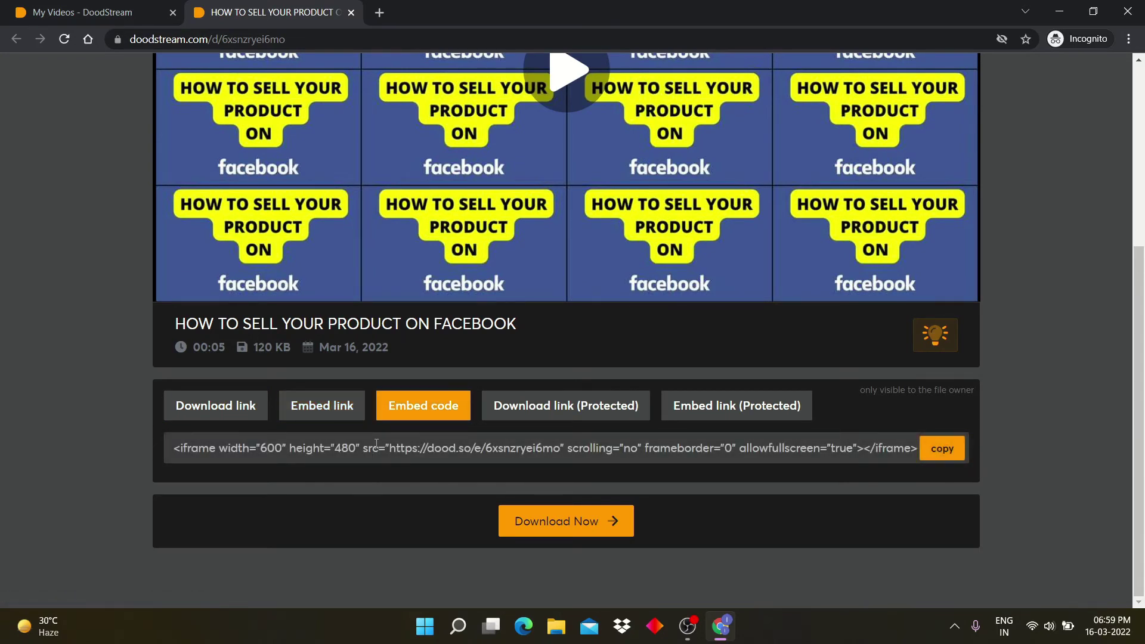
scroll(392, 243, up, 5)
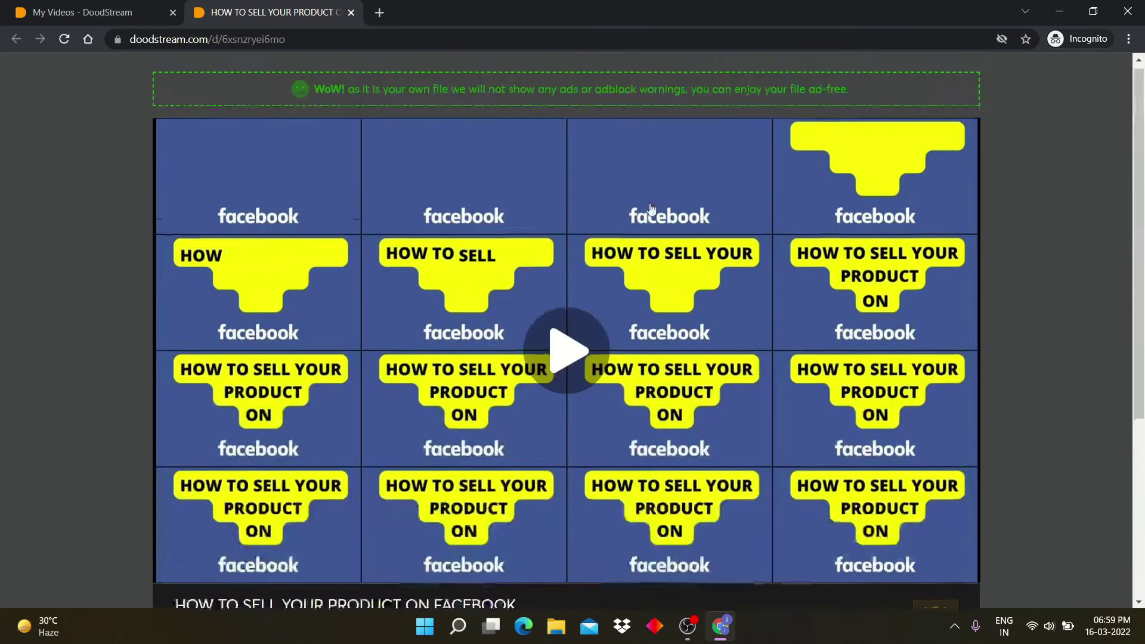
scroll(717, 183, down, 4)
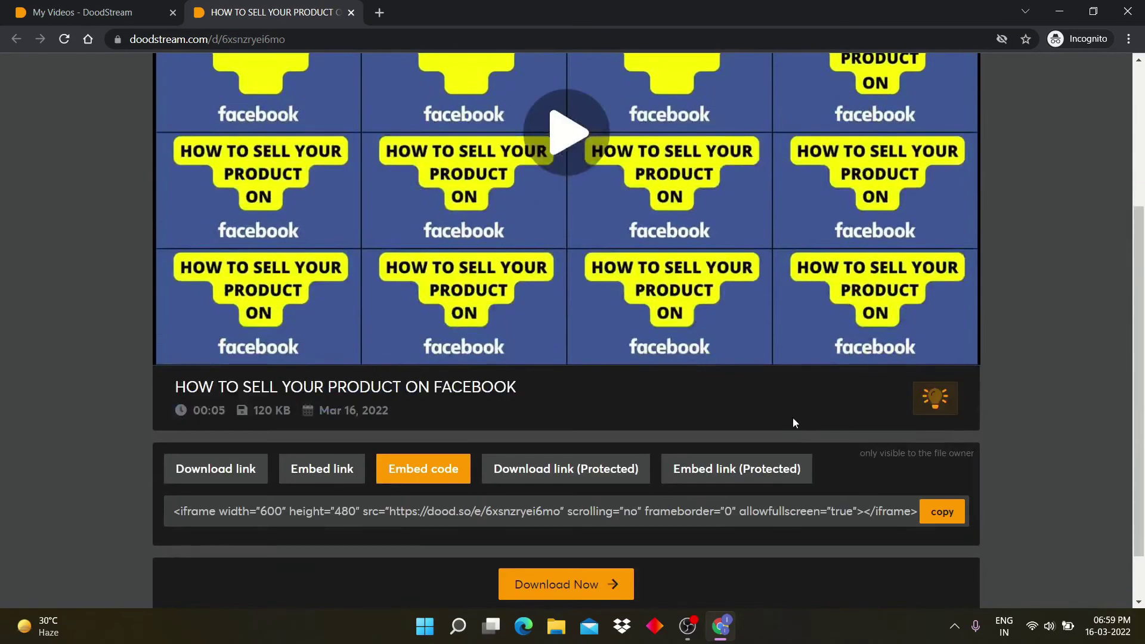
key(ctrl+shift+Tab)
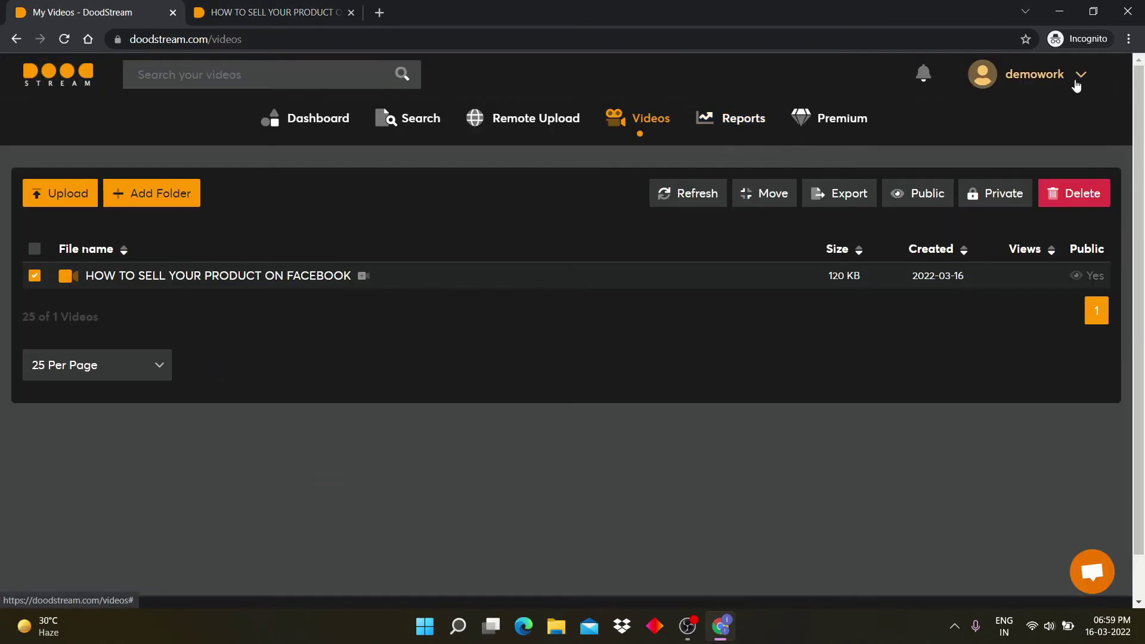
Step: Go to the account Settings page from the account menu
click(1049, 74)
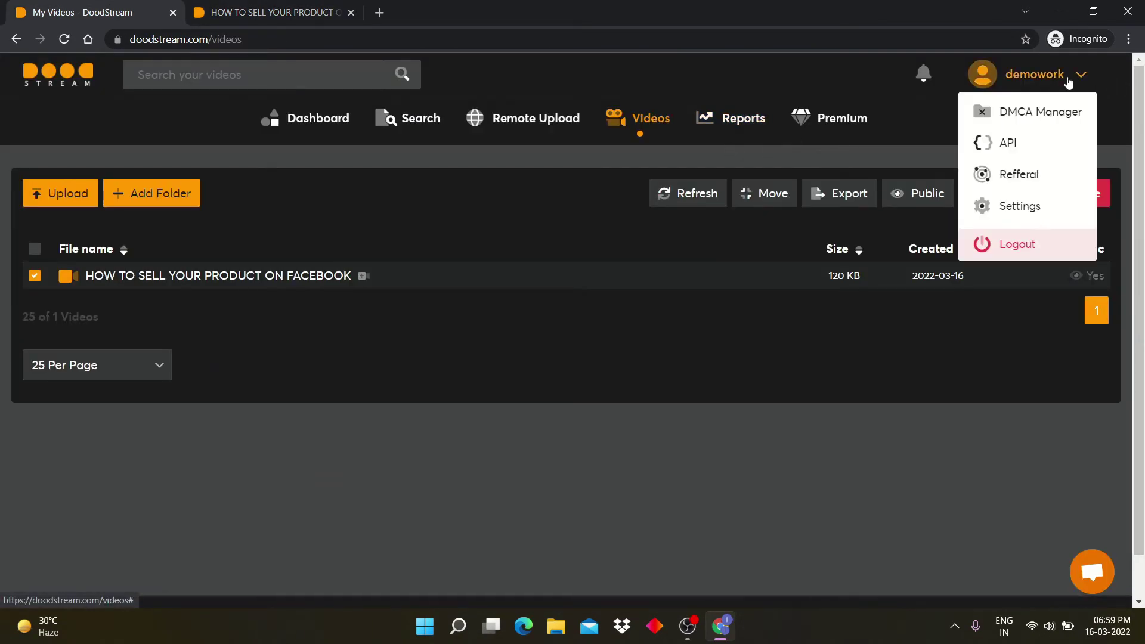
click(1022, 206)
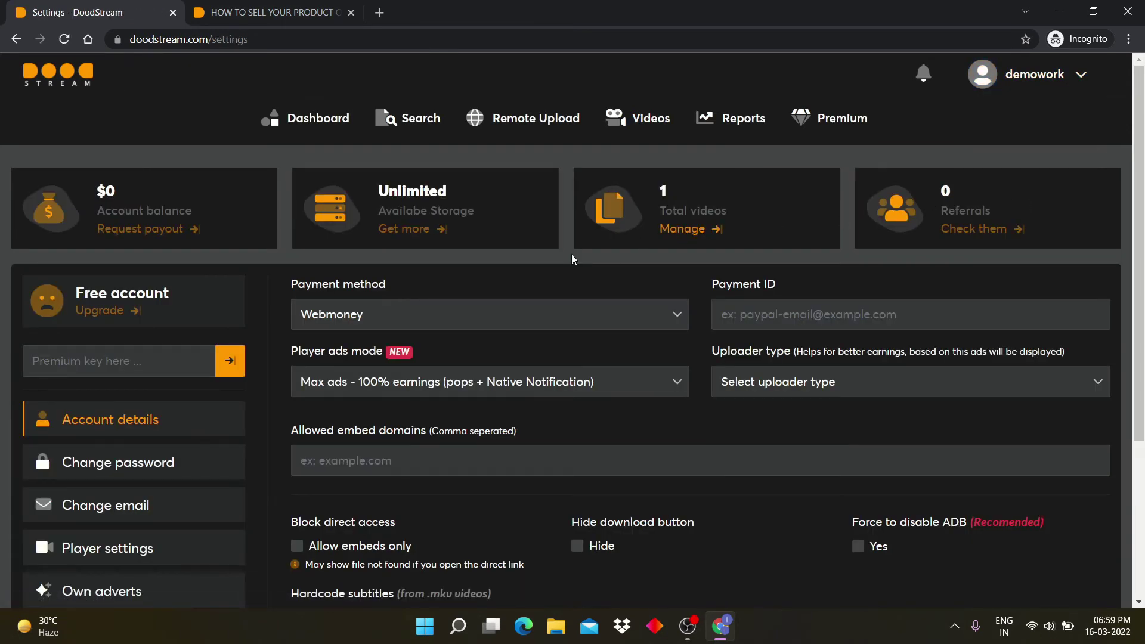
click(1078, 75)
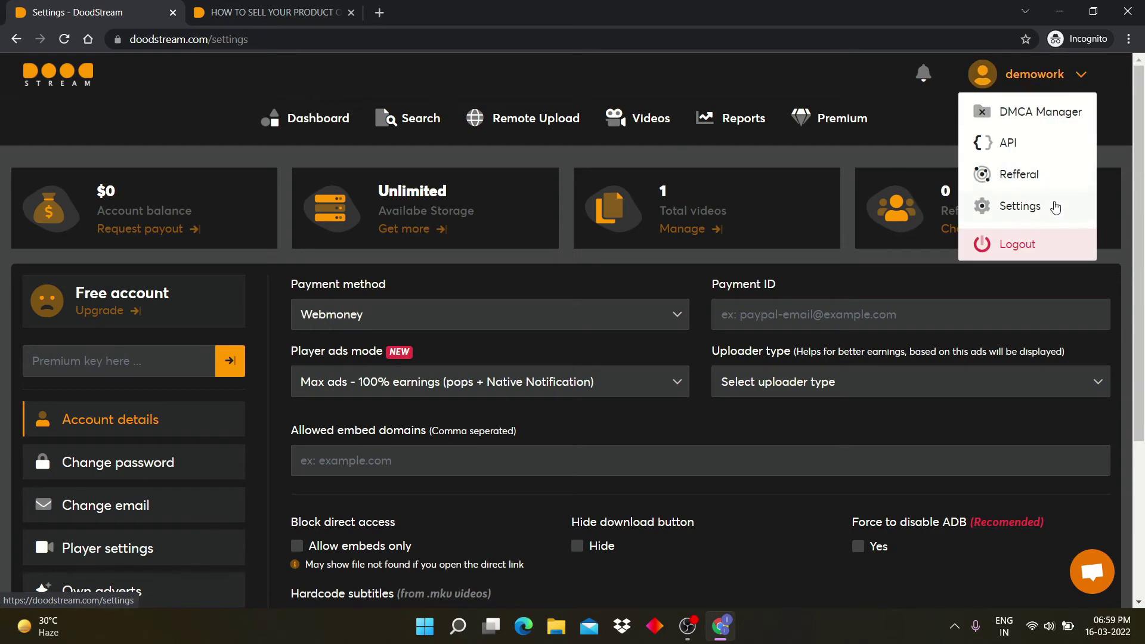
click(470, 272)
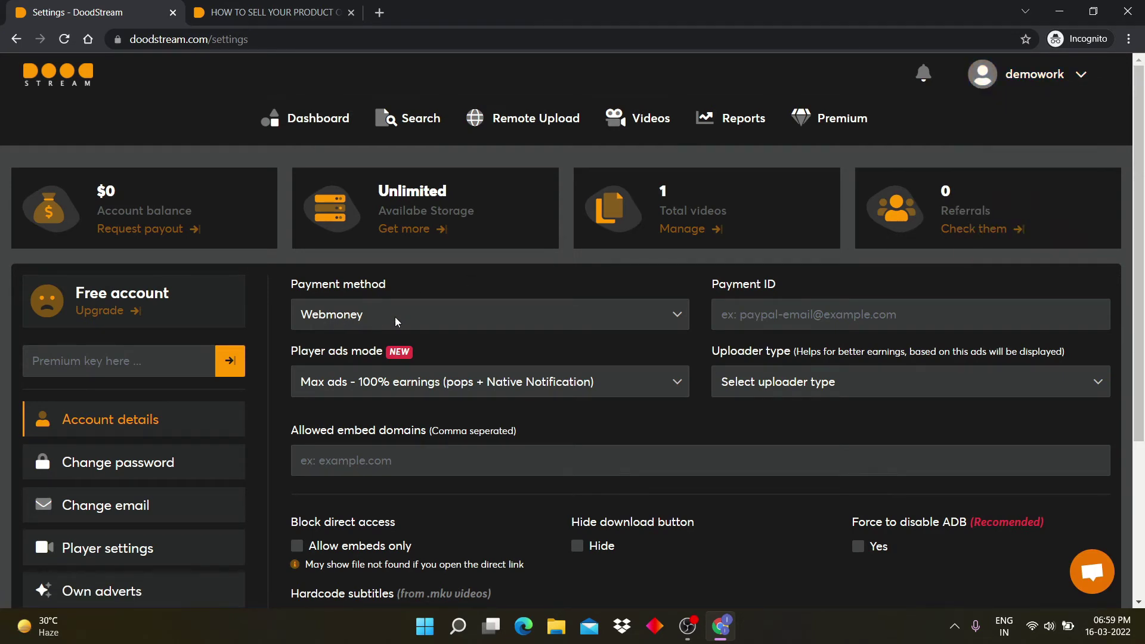
Step: Keep Webmoney as the payment method and open the player ads mode choices
click(422, 314)
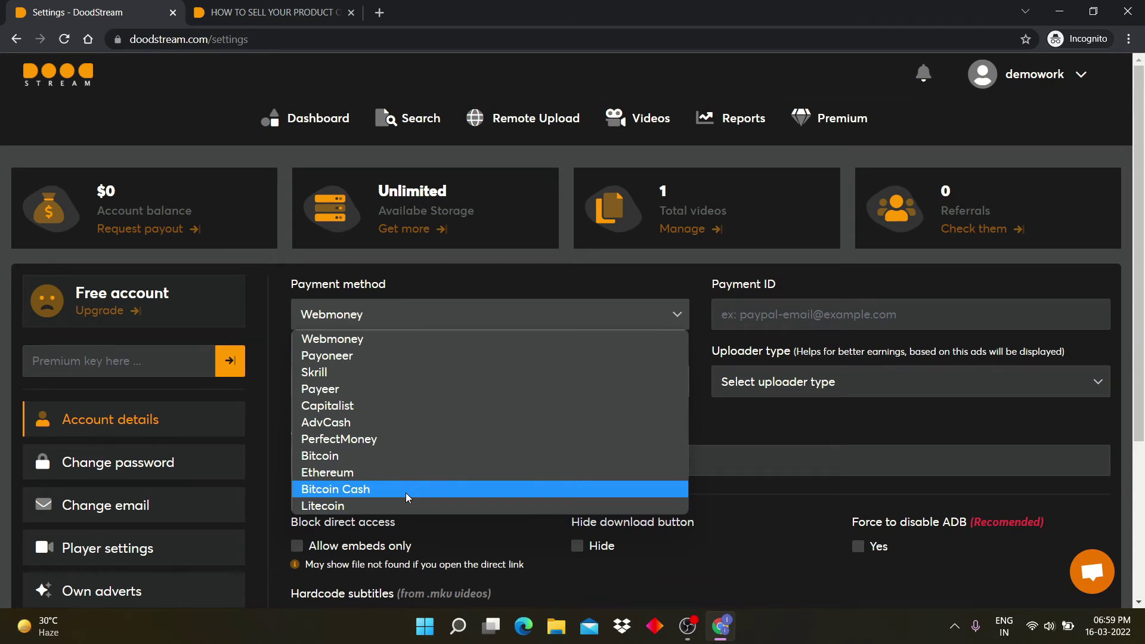
click(827, 444)
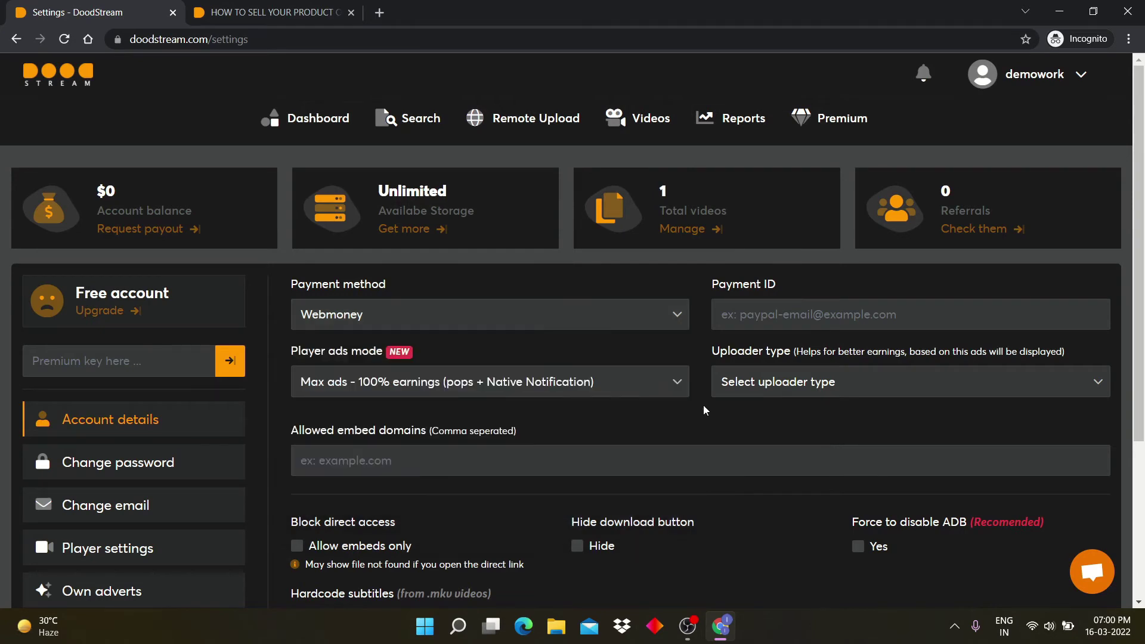
click(595, 382)
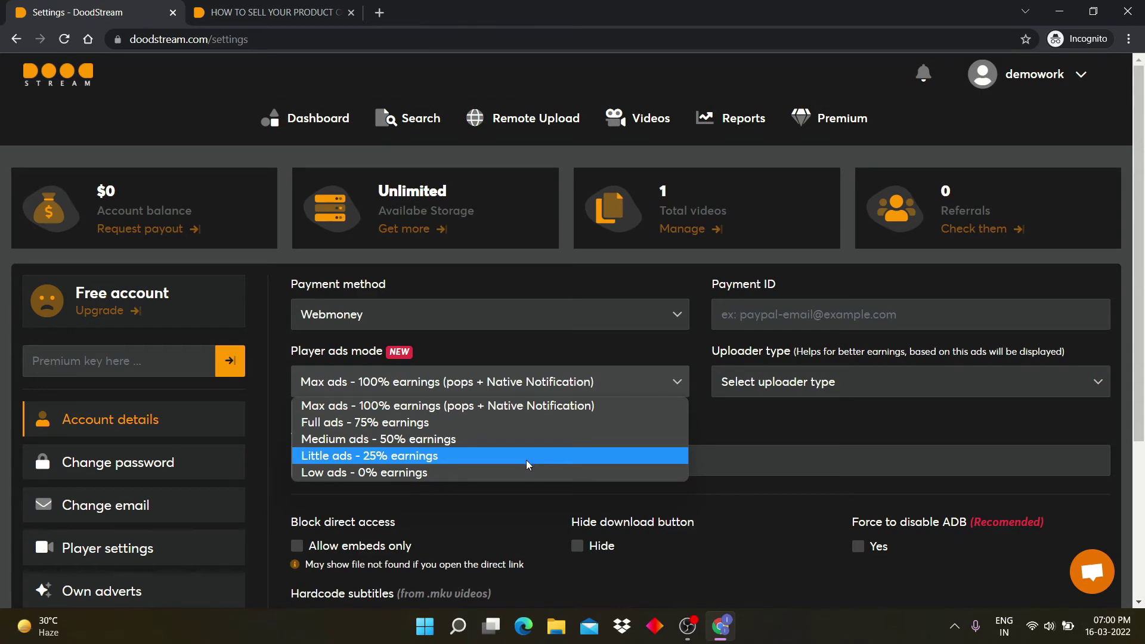
Step: Set the uploader type to Non adult
click(849, 385)
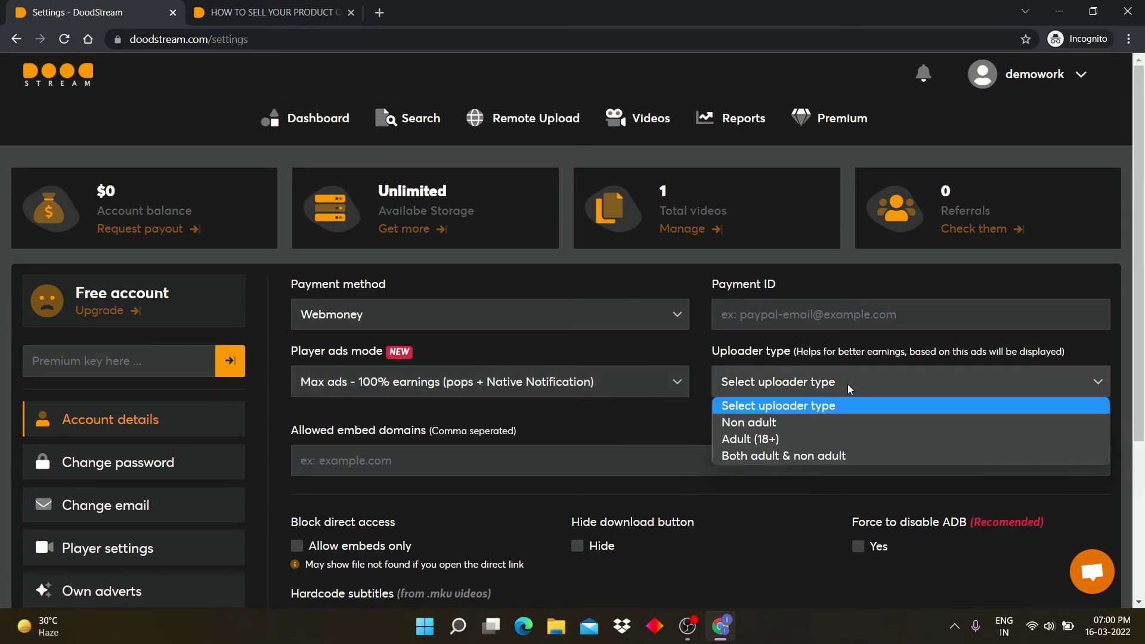
click(821, 428)
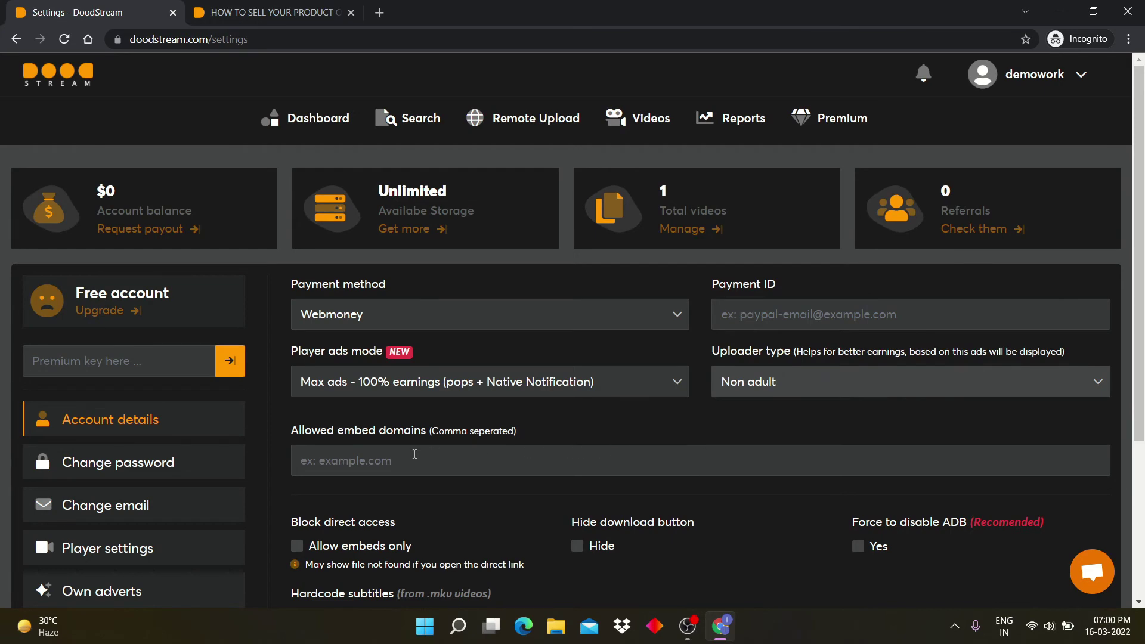
scroll(415, 453, down, 3)
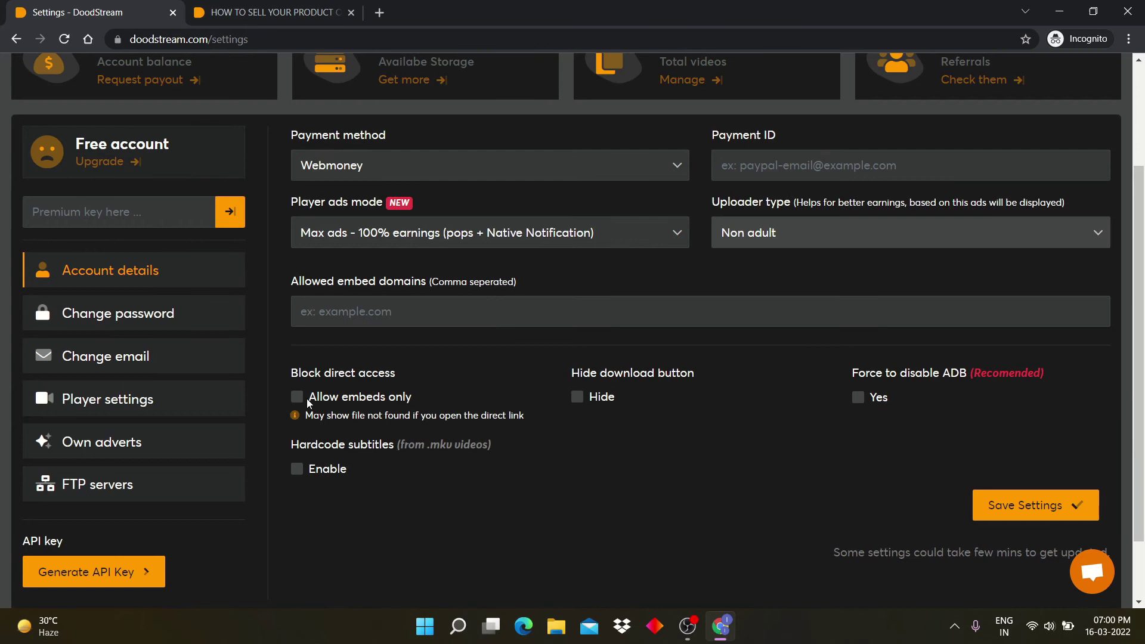
Step: Toggle Allow embeds only, Hide download, force ADB disable and hardcoded subtitles on, then back off
click(297, 398)
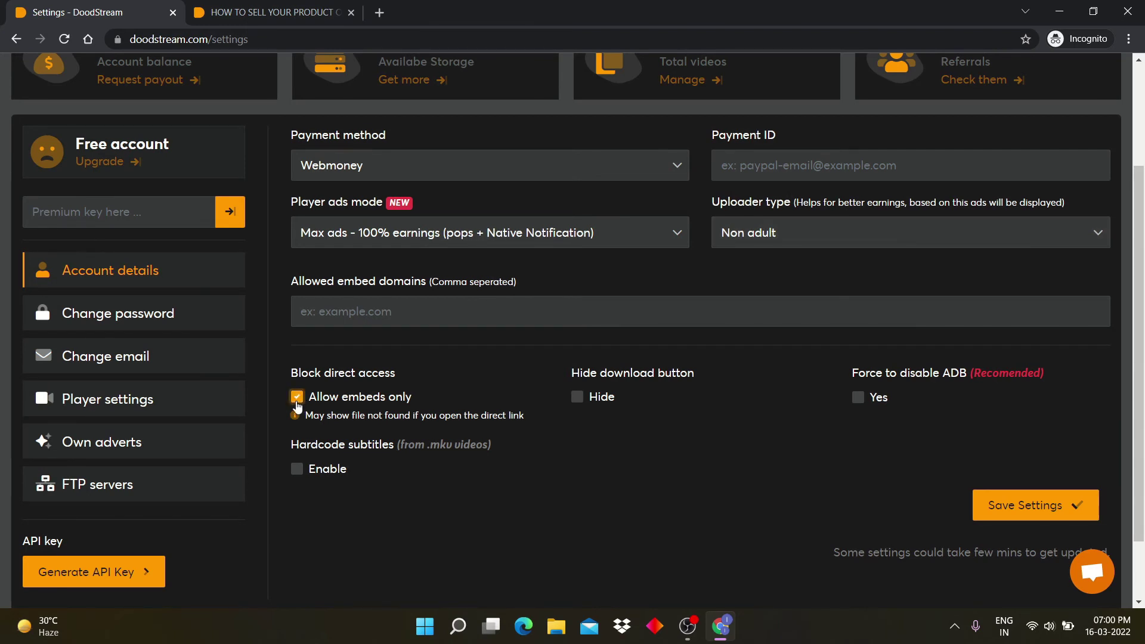
click(297, 398)
click(577, 398)
click(576, 398)
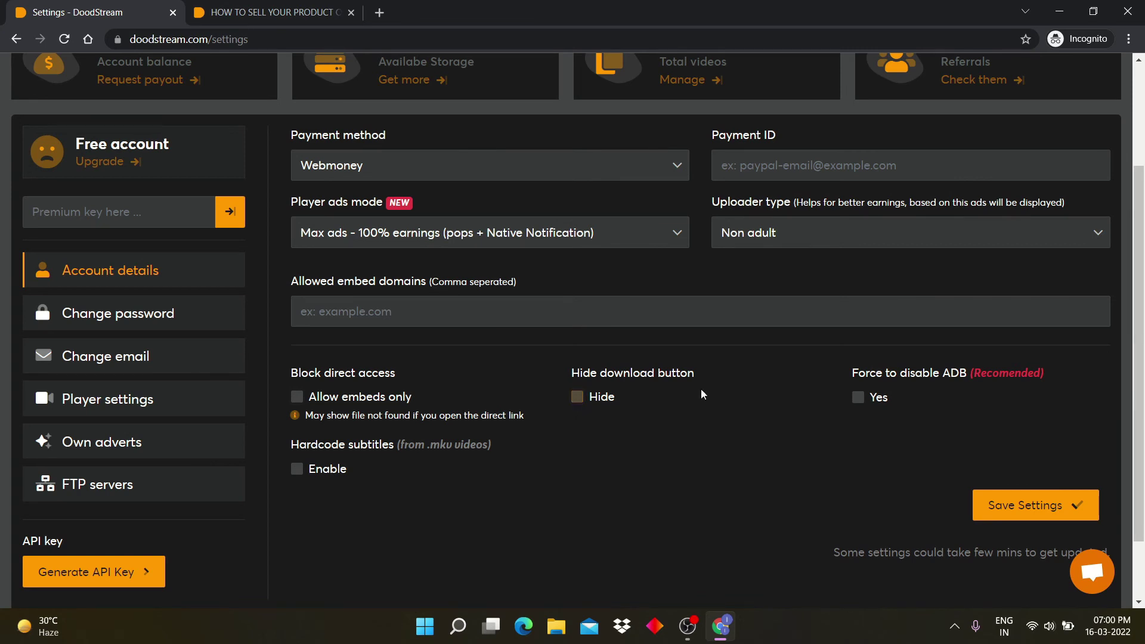
click(859, 406)
click(858, 405)
click(297, 471)
click(296, 474)
scroll(173, 393, up, 1)
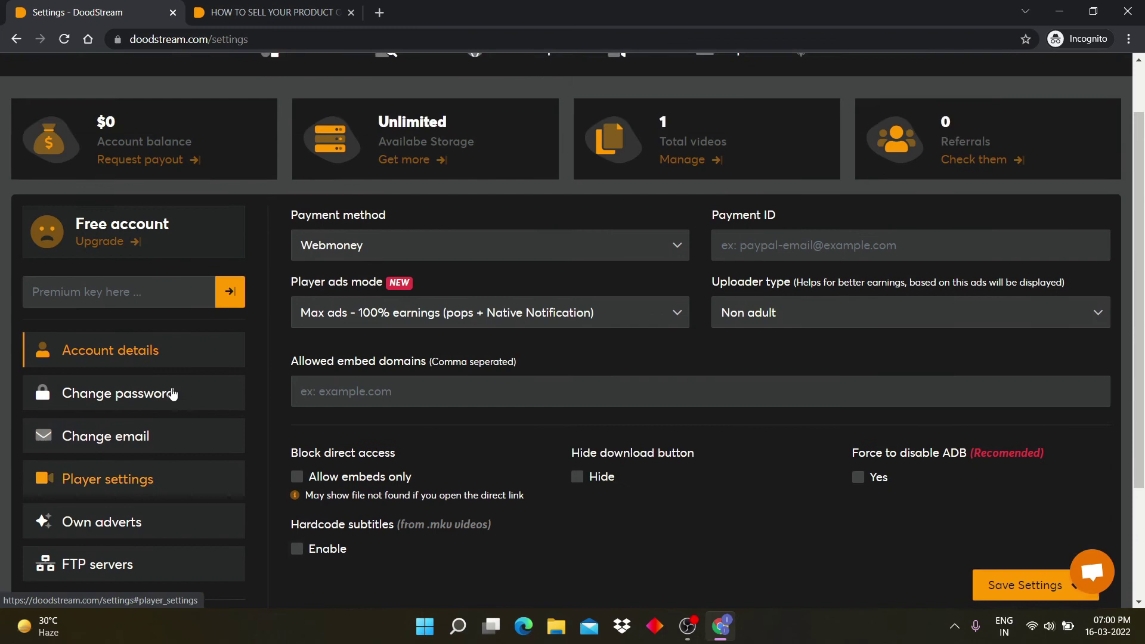
scroll(167, 417, up, 1)
scroll(155, 441, down, 1)
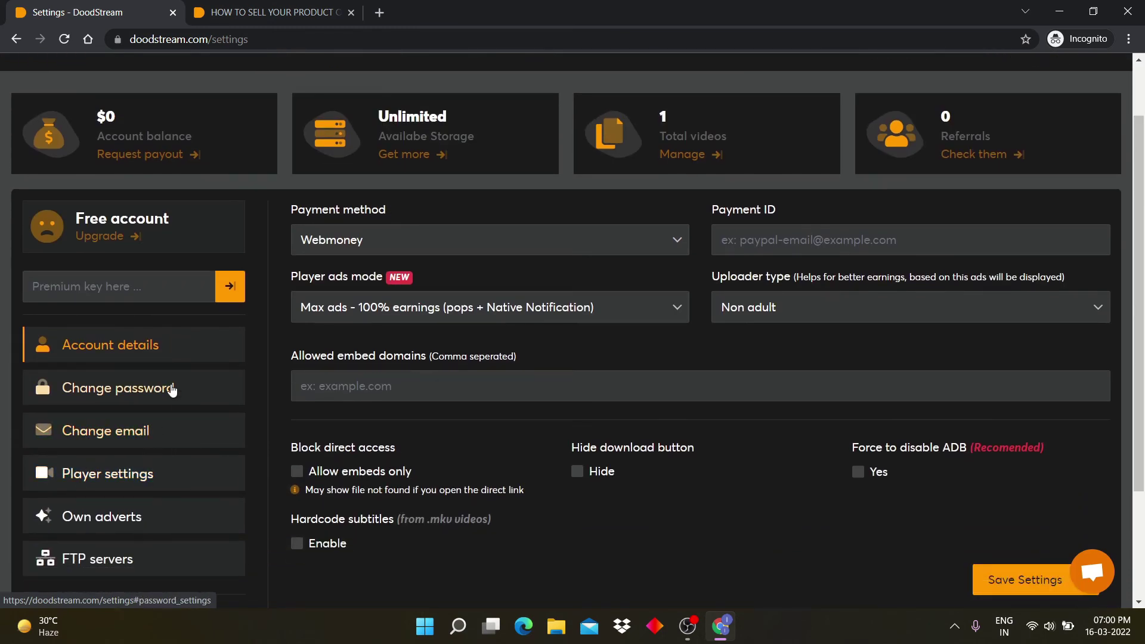
Step: Browse the Change password, Change email and Player settings sections
click(172, 389)
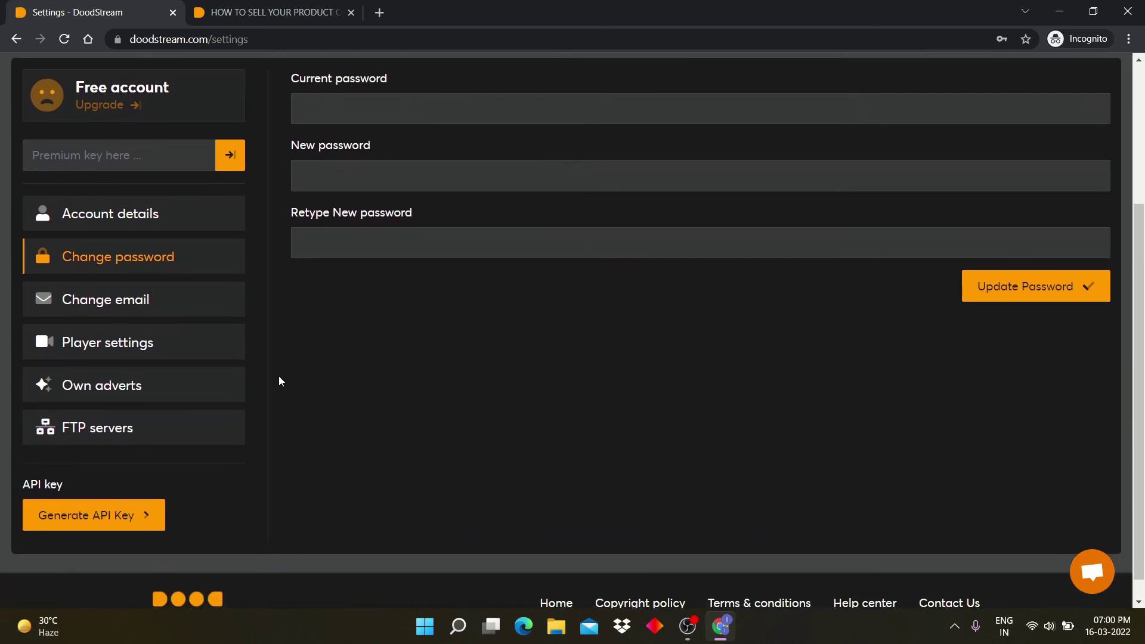
scroll(225, 388, up, 2)
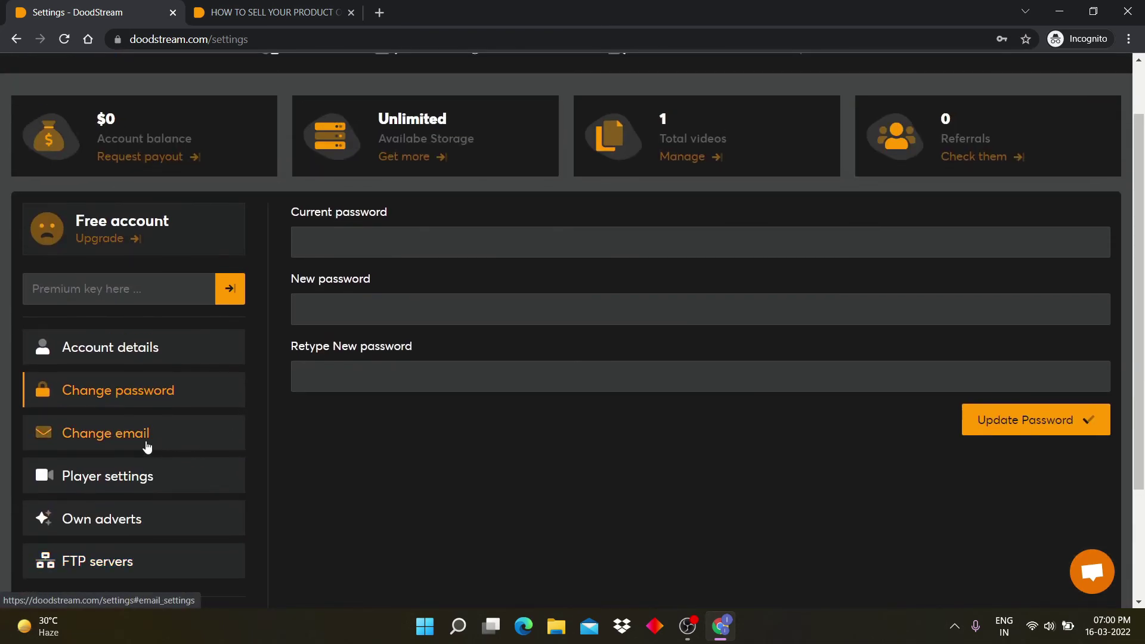
click(147, 446)
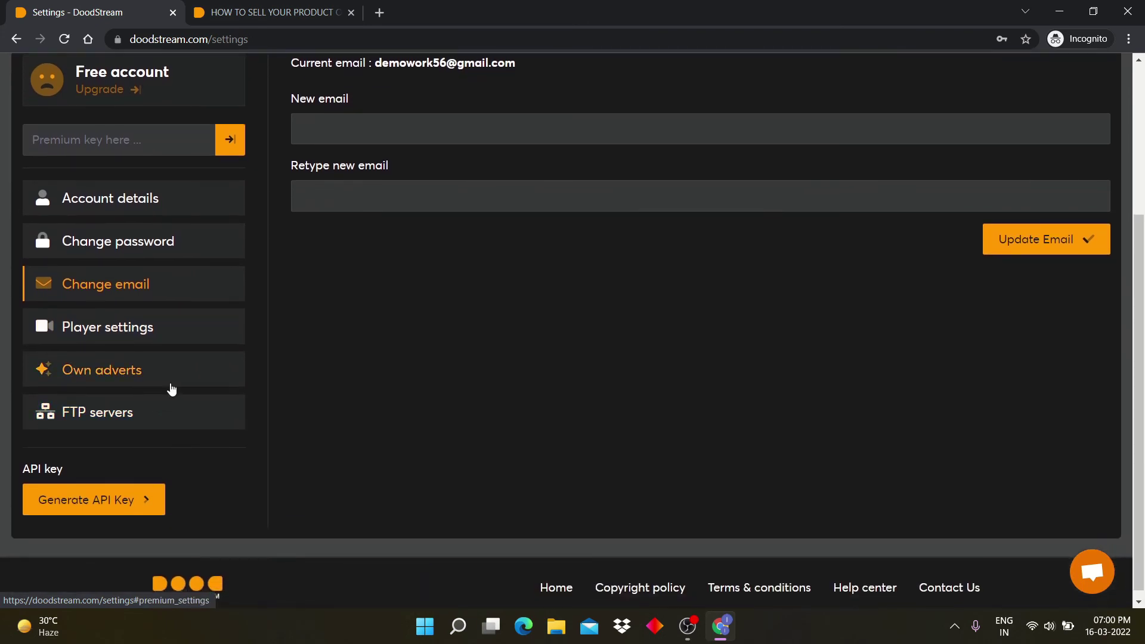
click(143, 344)
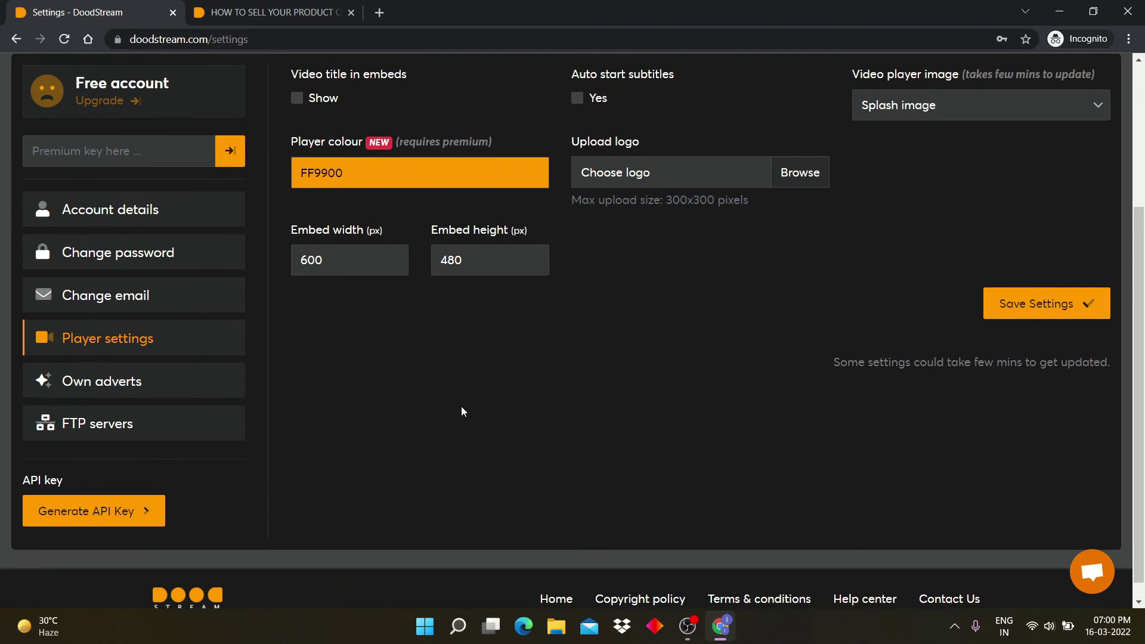
scroll(460, 406, down, 1)
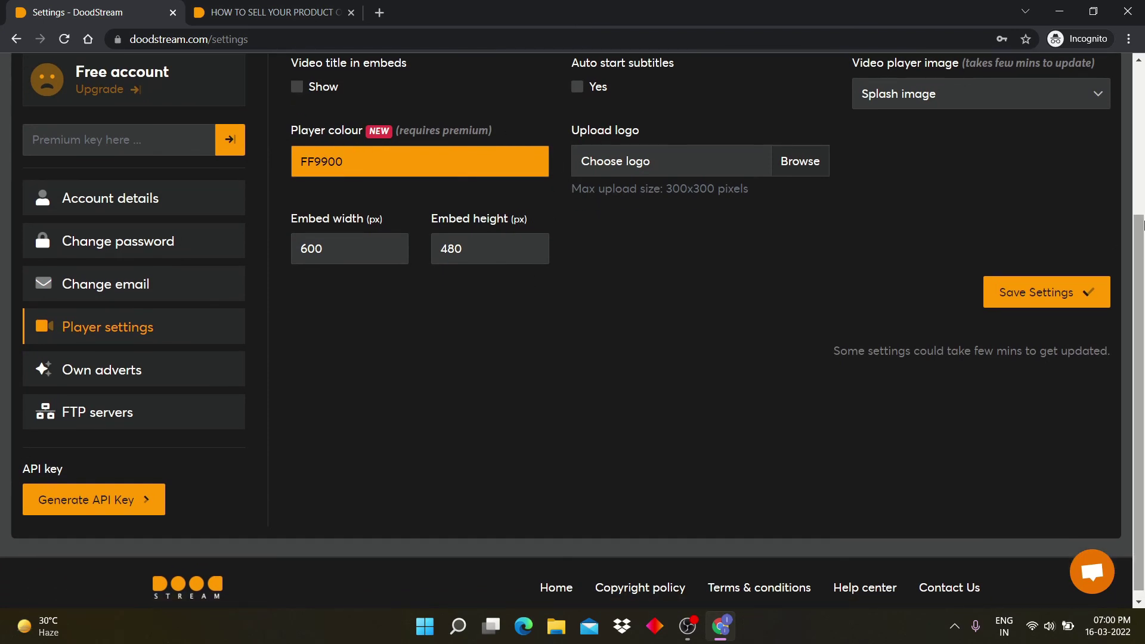
scroll(280, 179, up, 2)
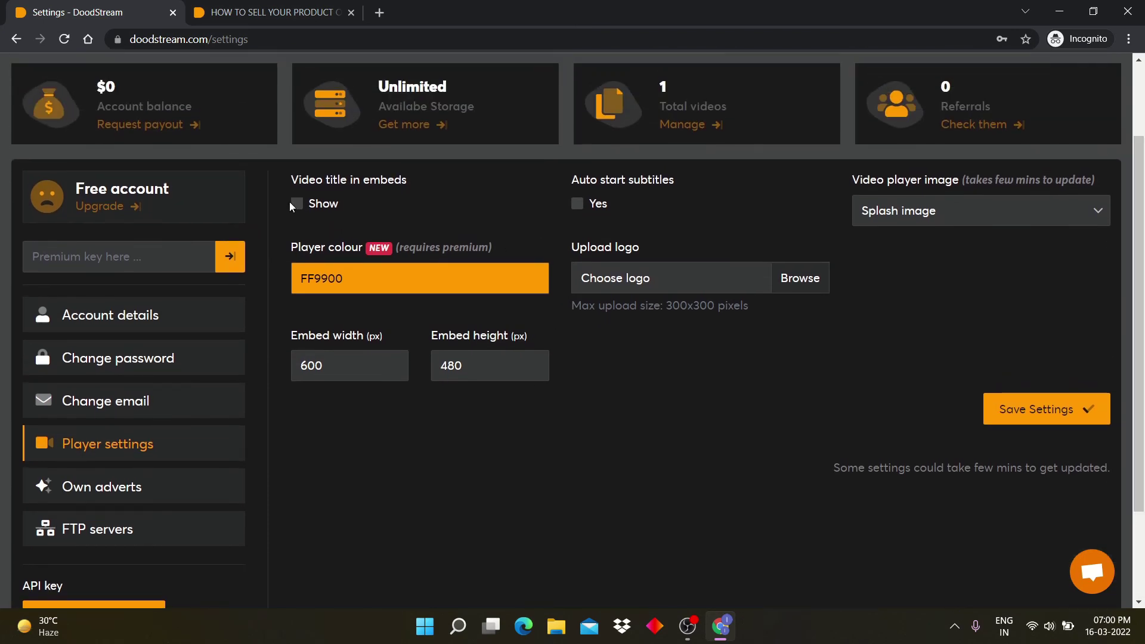
Step: Leave embed title and auto-start subtitles off, and set the video player image to Single image
click(297, 204)
click(297, 204)
click(577, 204)
click(576, 205)
click(1000, 215)
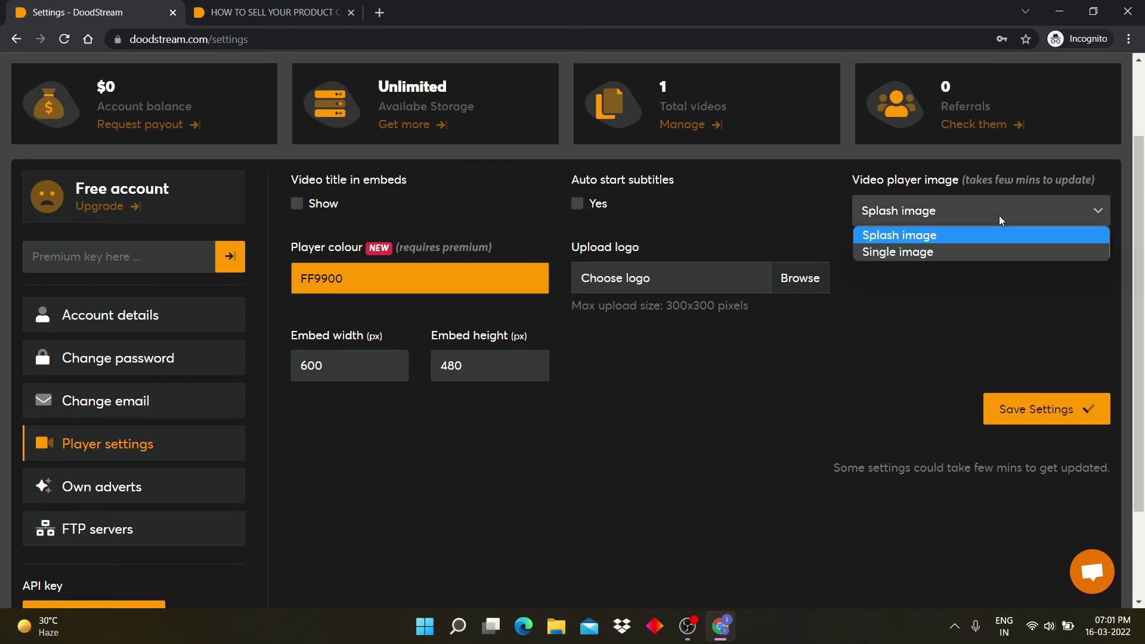
click(947, 253)
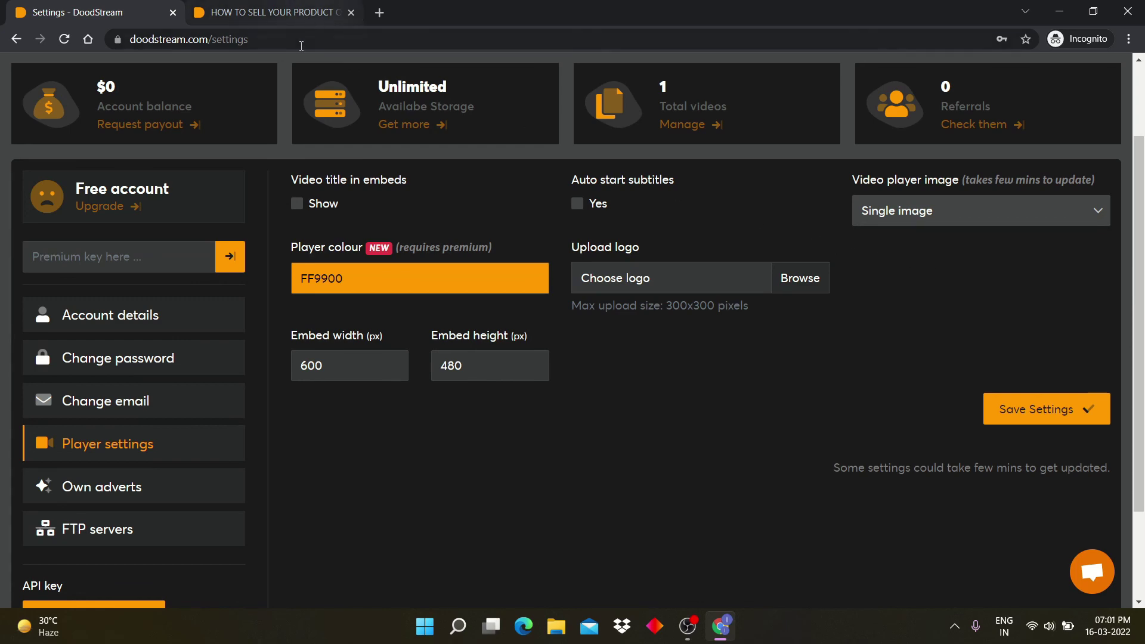
Step: Check the video page, return to settings, cancel the logo picker and select the 600 px embed width
click(301, 12)
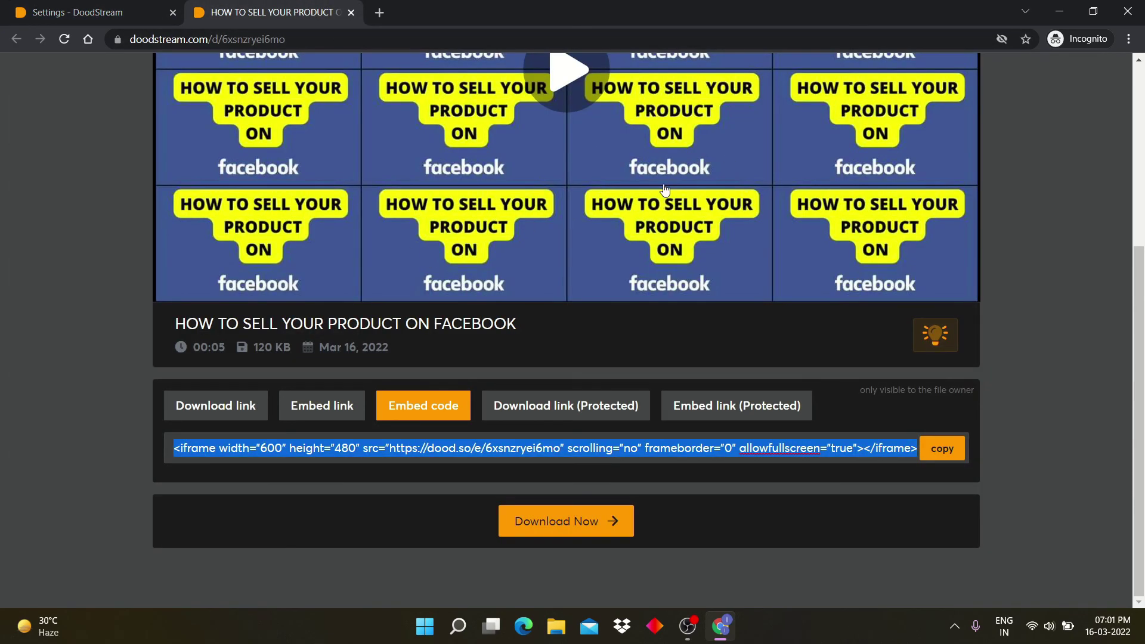
scroll(596, 202, up, 4)
click(53, 17)
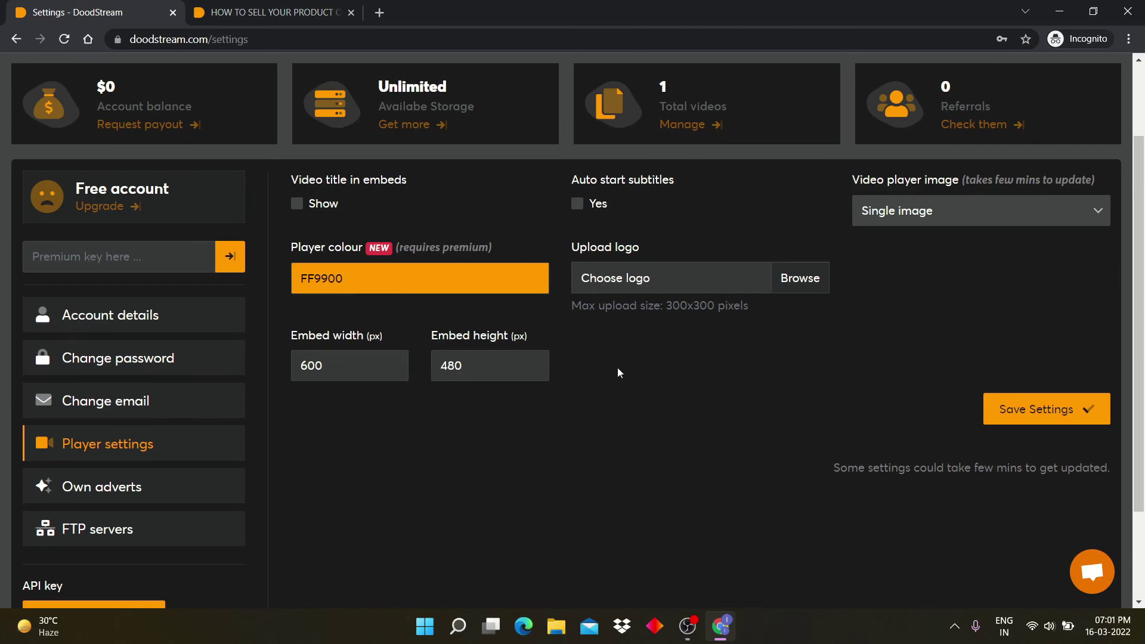
click(786, 281)
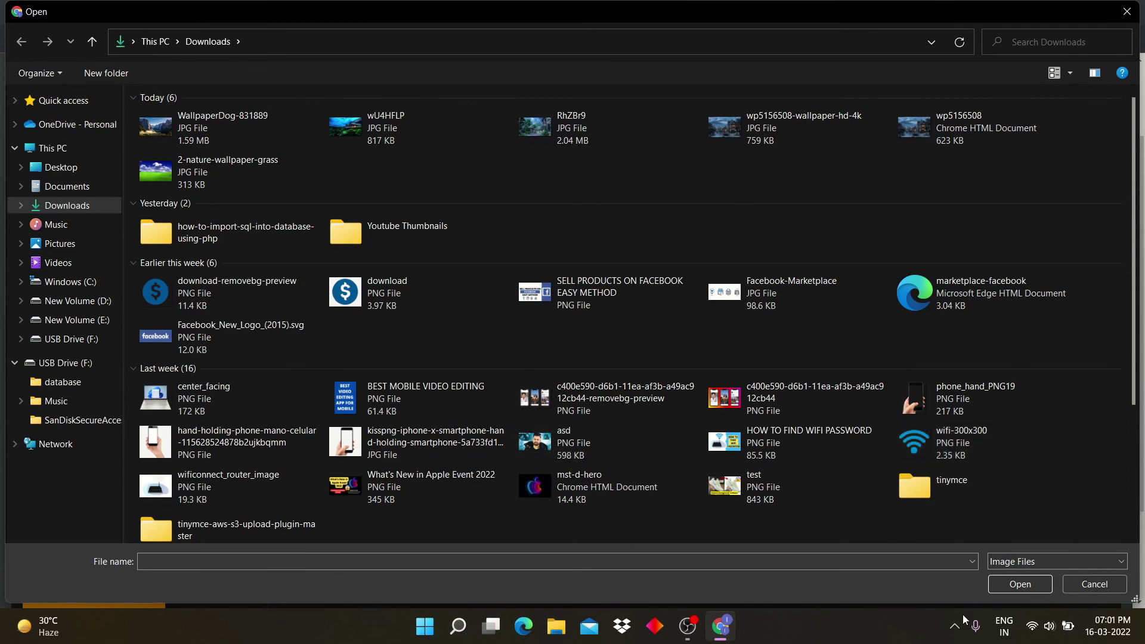
click(1068, 586)
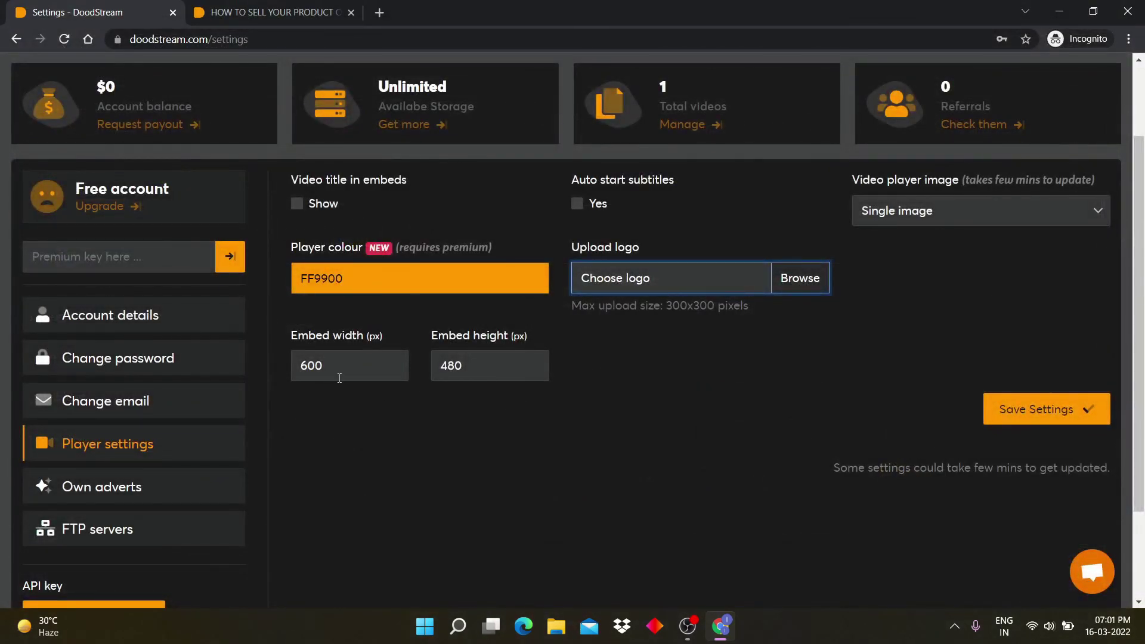
click(339, 378)
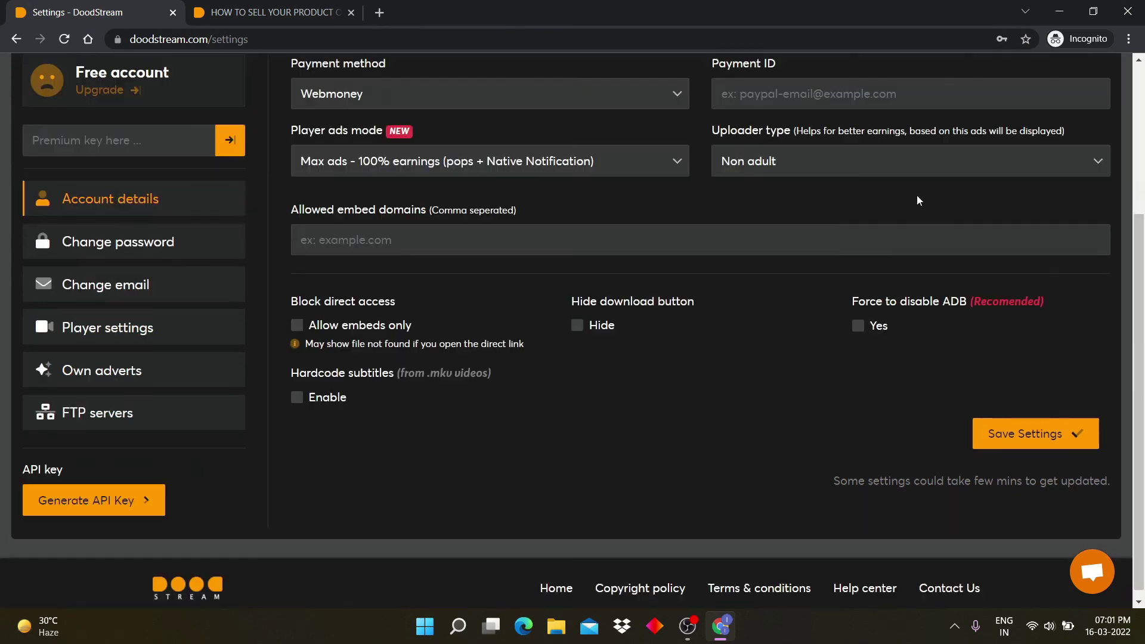
scroll(518, 238, up, 4)
click(306, 127)
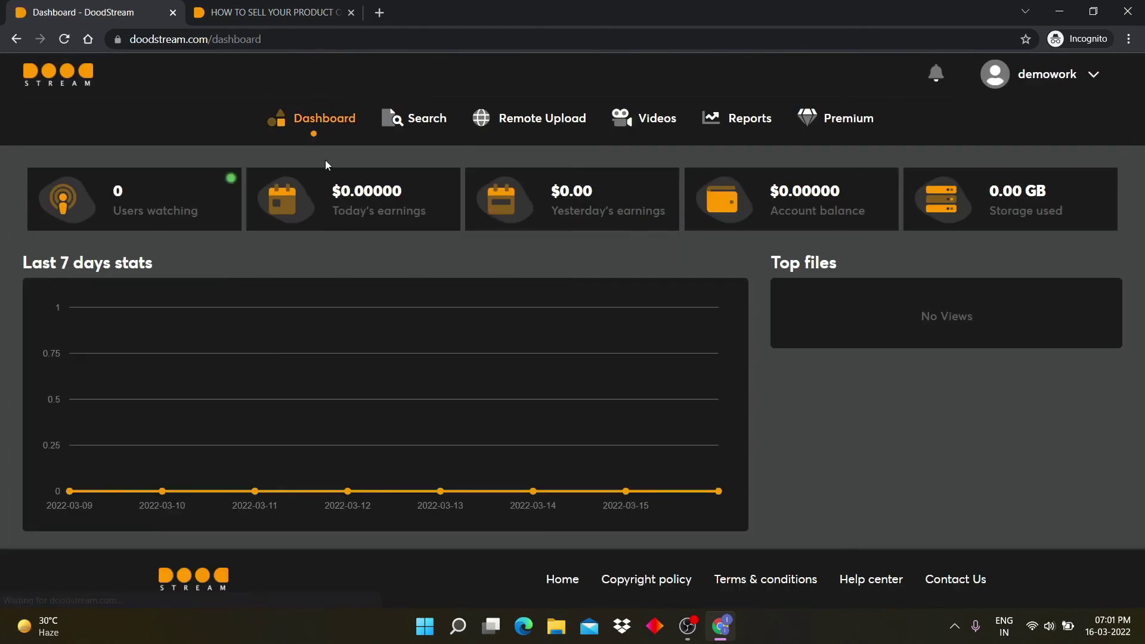